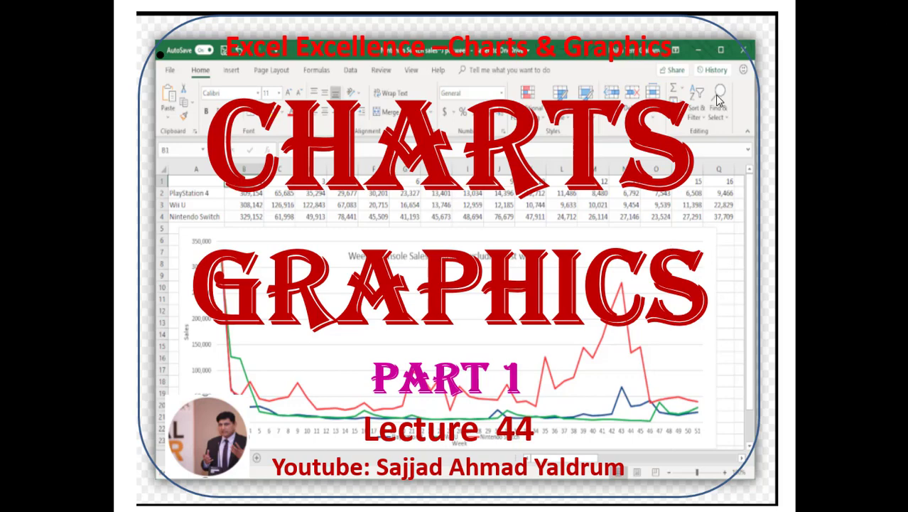
Advance past the Charts Graphics Part 1 title slide to the bullet-point slide.
left_click(667, 226)
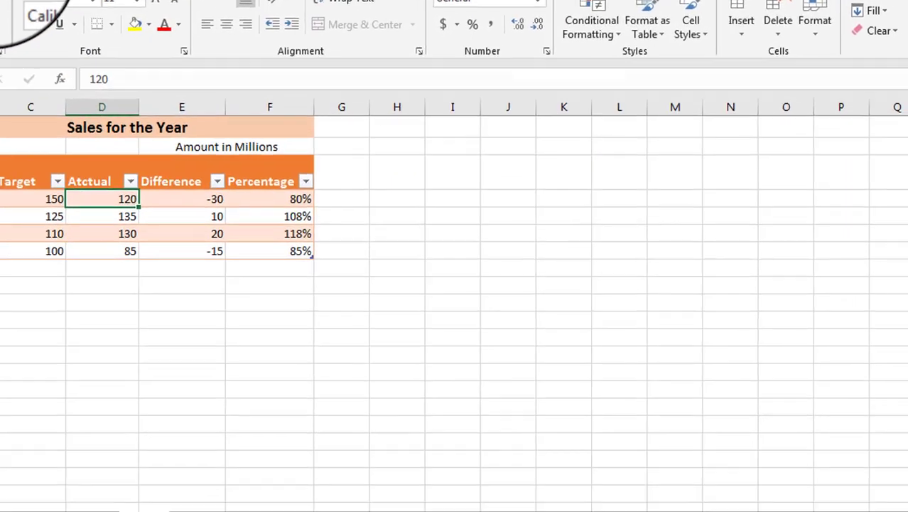
Open Recommended Charts from the Insert ribbon for the Sales for the Year table.
left_click(136, 47)
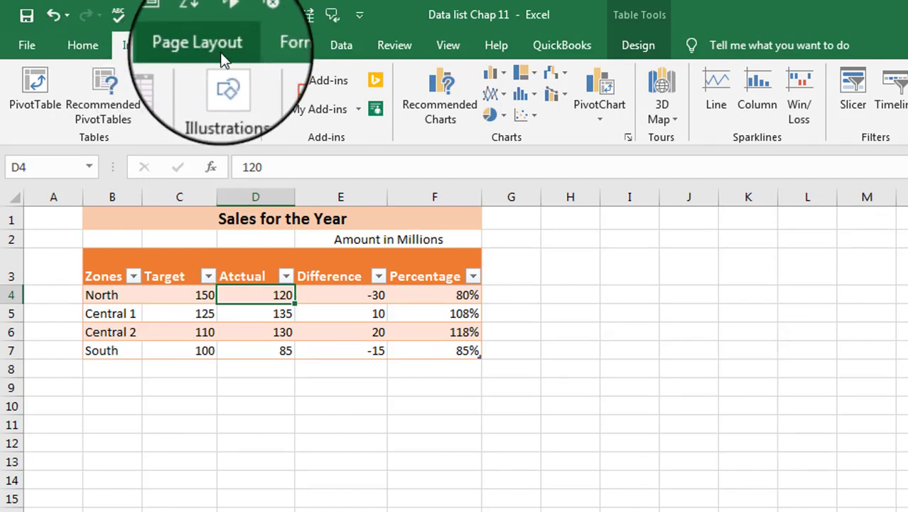
left_click(440, 89)
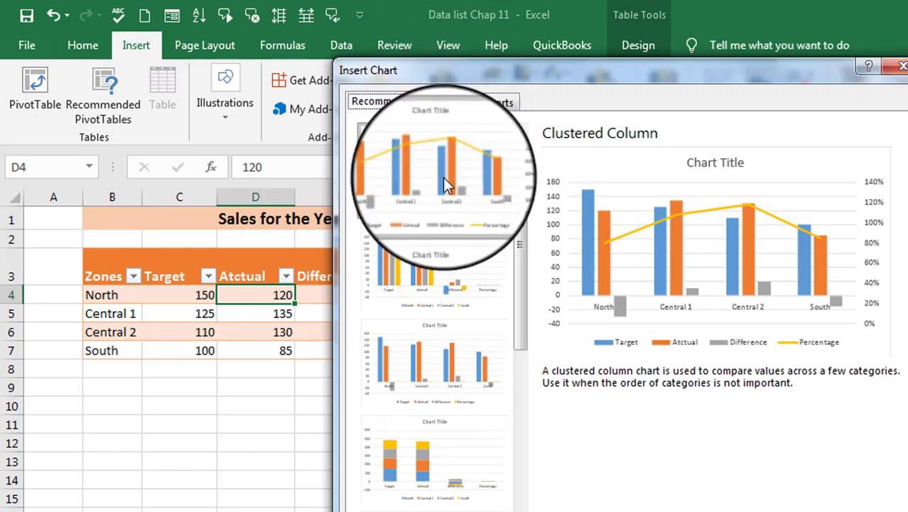
Preview the clustered column, stacked column, stacked bar and clustered bar suggestions, then close without inserting.
left_click(442, 272)
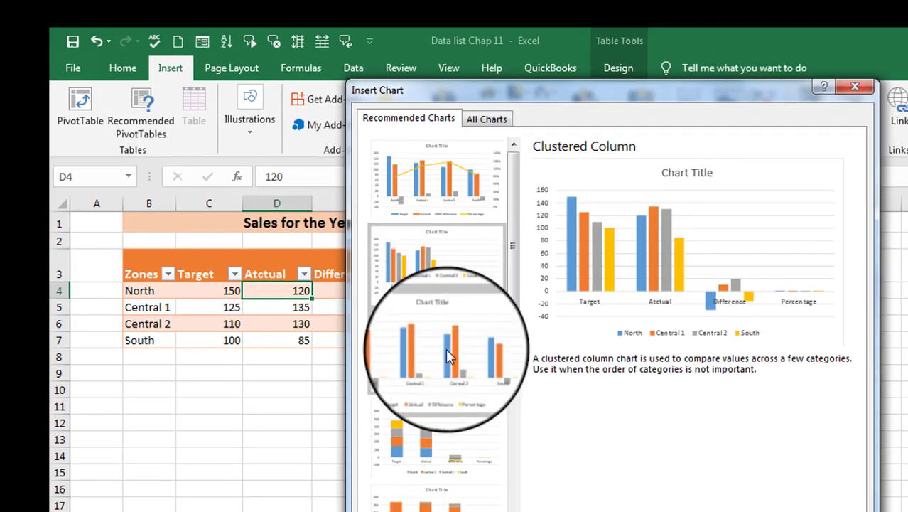
left_click(445, 352)
left_click(446, 407)
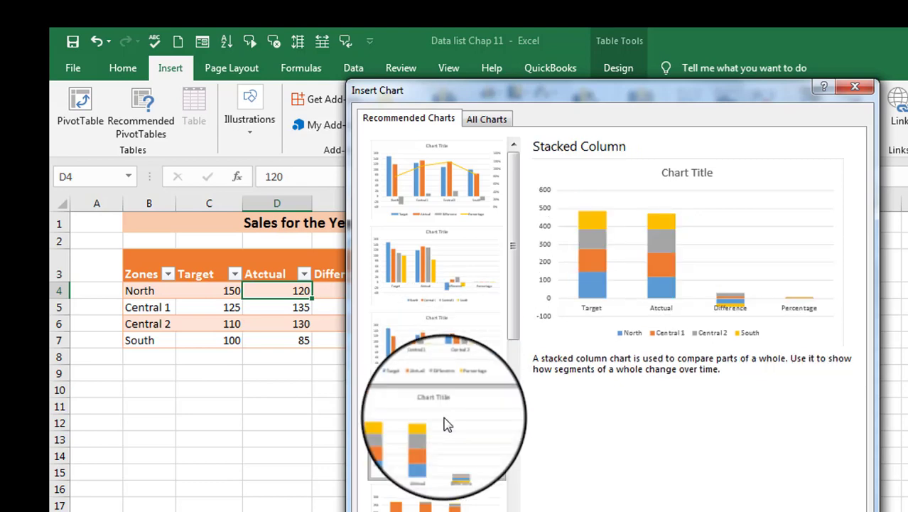
scroll(490, 490, "down", 5)
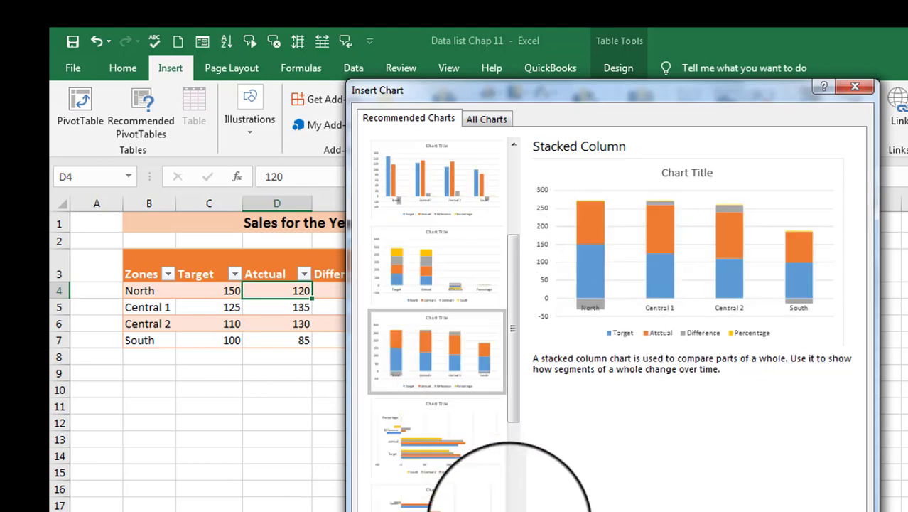
left_click(437, 484)
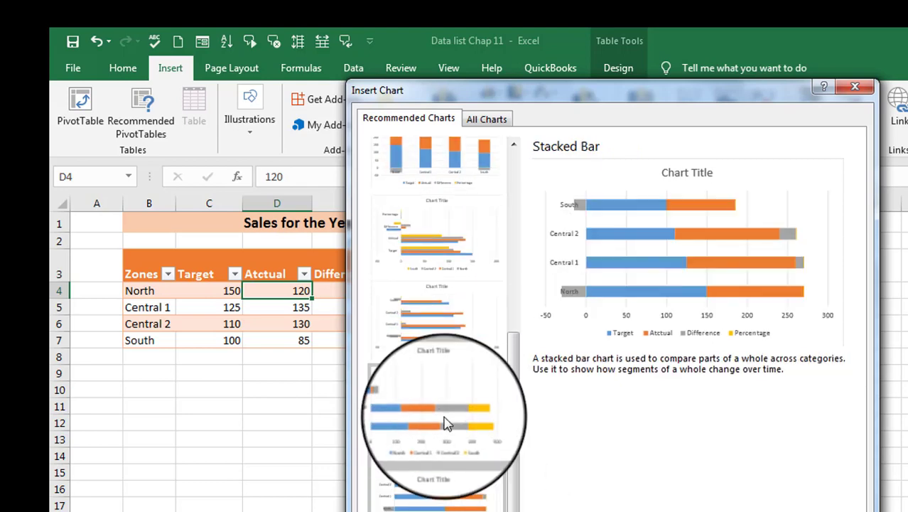
left_click(442, 420)
left_click(429, 325)
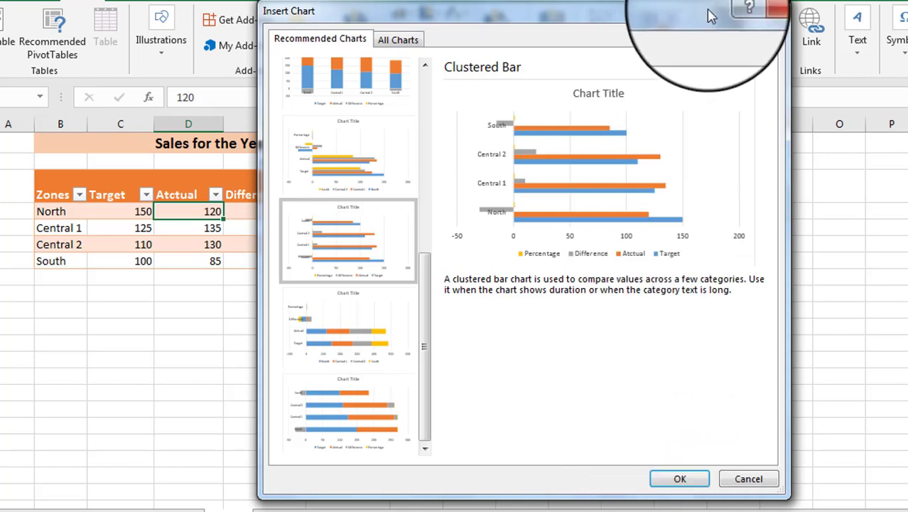
left_click(766, 8)
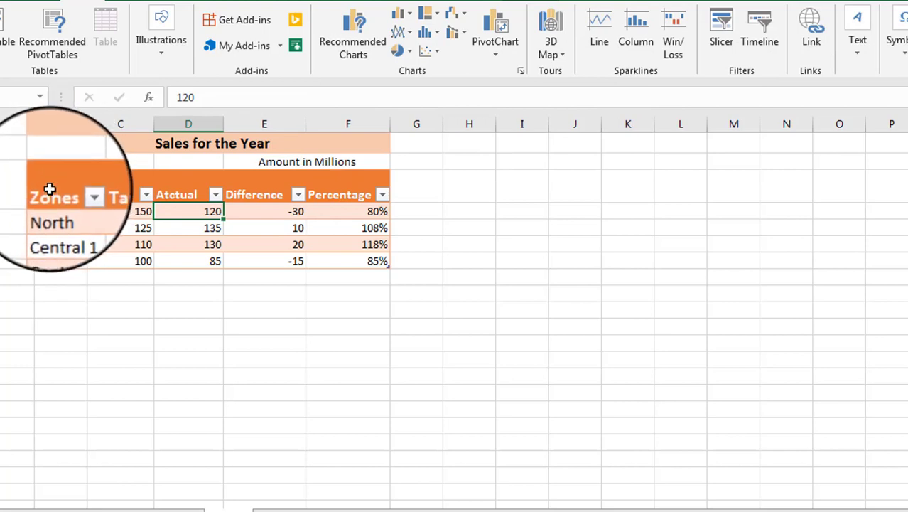
Select the Sales table B3:F7 and show its Quick Analysis chart suggestions.
mouse_move(51, 193)
left_mouse_down()
mouse_move(292, 261)
mouse_move(378, 261)
left_mouse_up()
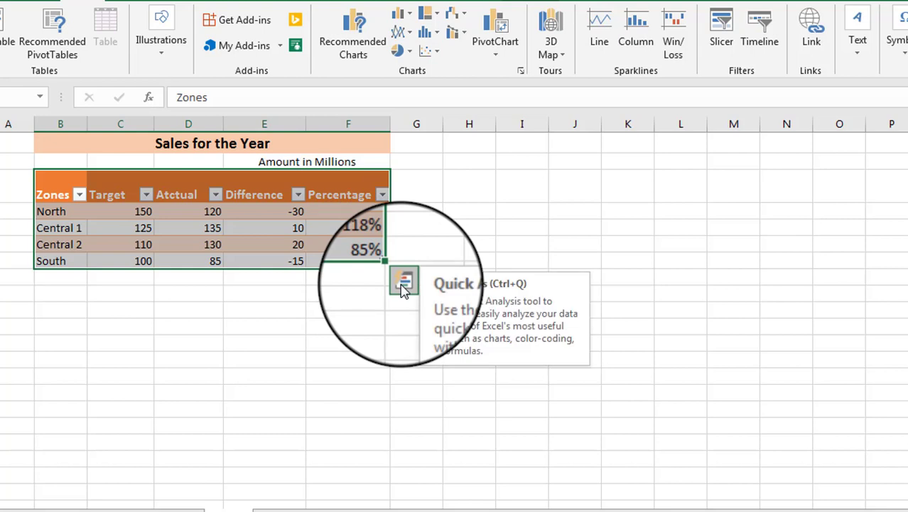
left_click(403, 285)
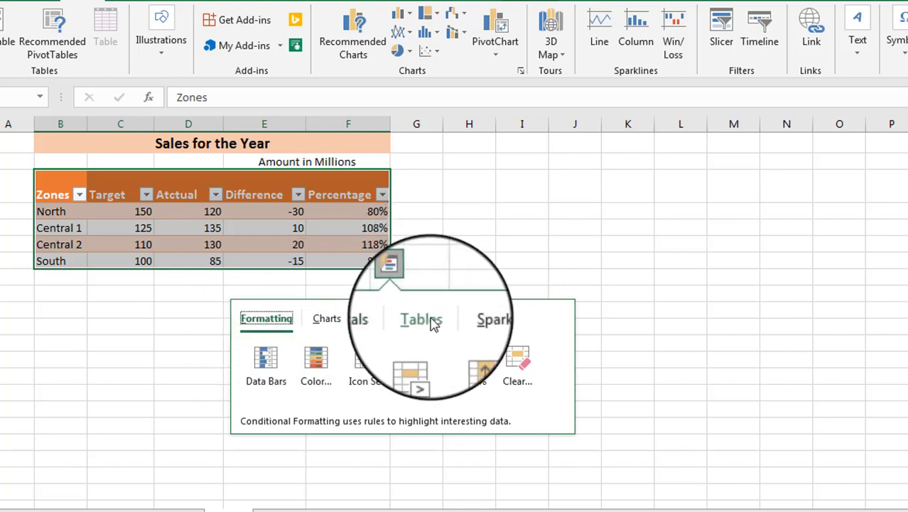
left_click(327, 320)
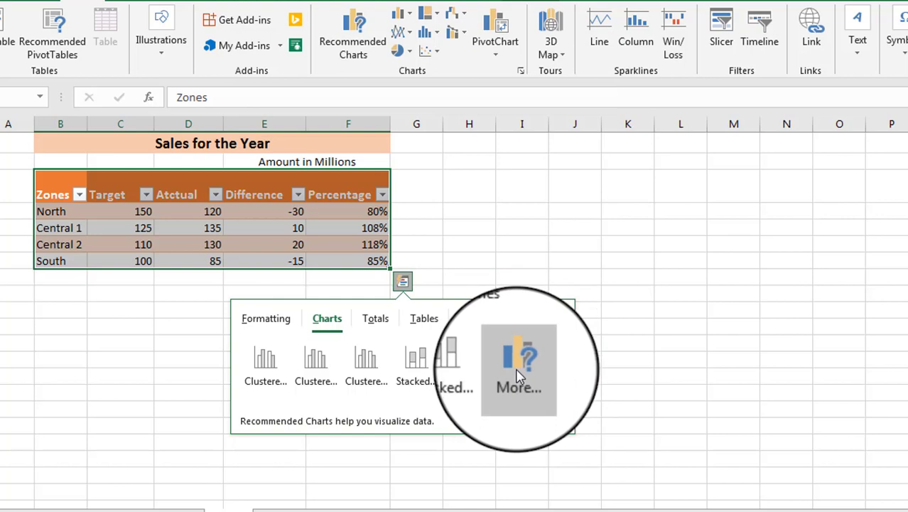
Open All Charts and preview the Line, Pie, Bar, Area, Scatter and Stock types.
left_click(517, 376)
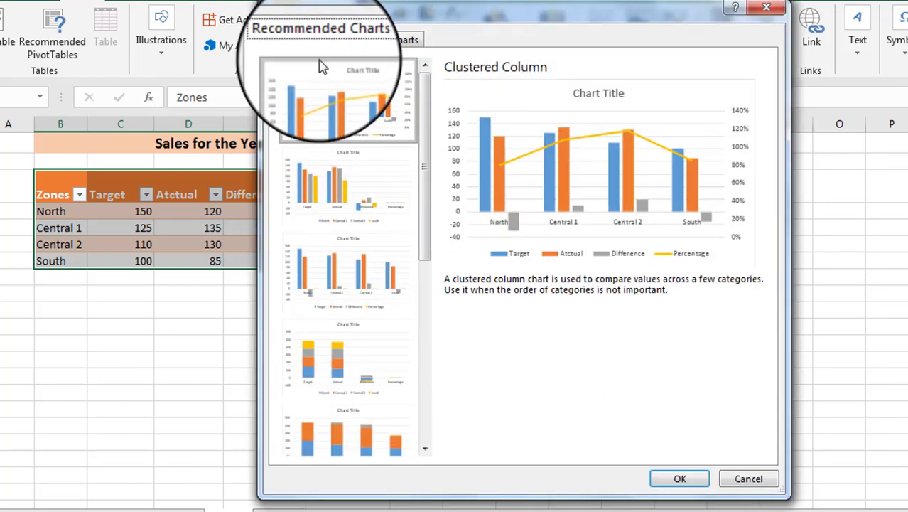
left_click(403, 43)
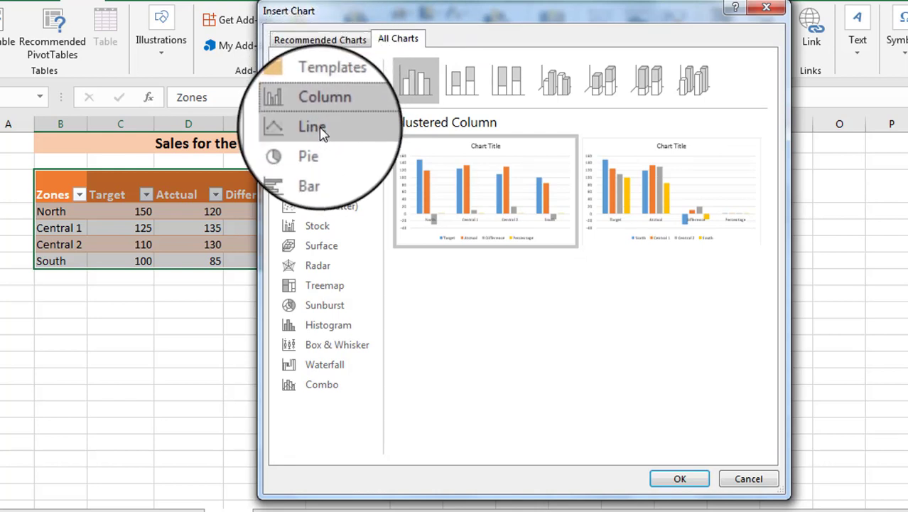
left_click(320, 129)
left_click(319, 146)
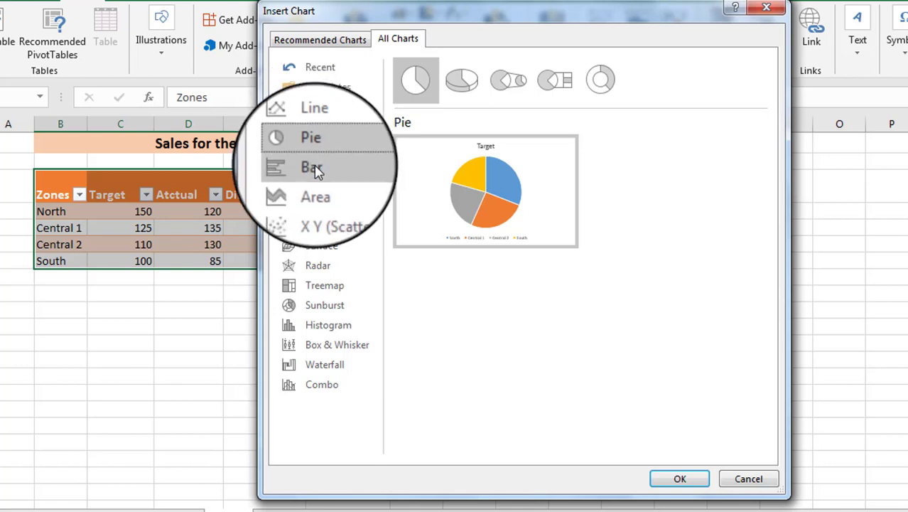
left_click(315, 168)
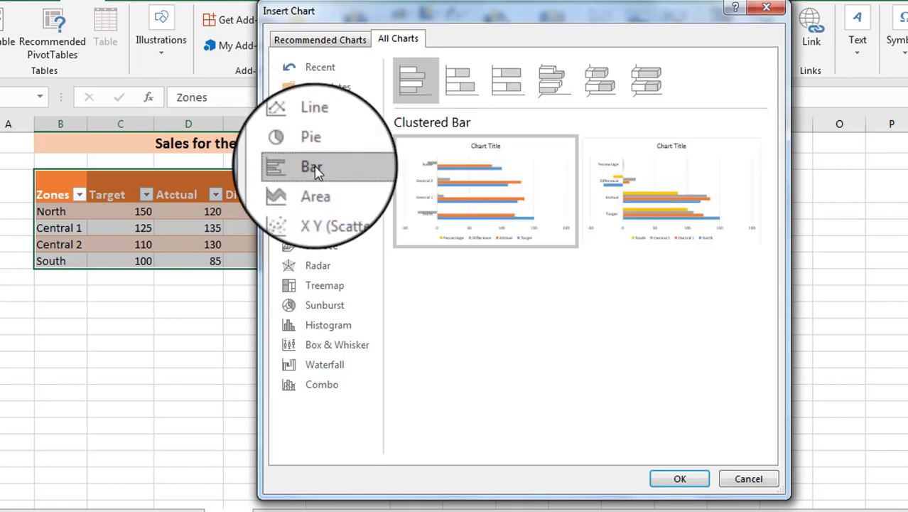
left_click(317, 189)
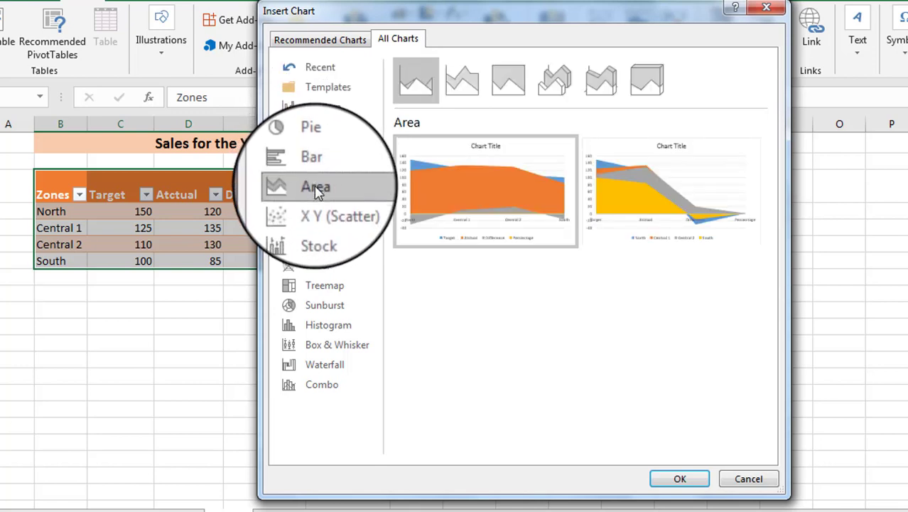
left_click(318, 209)
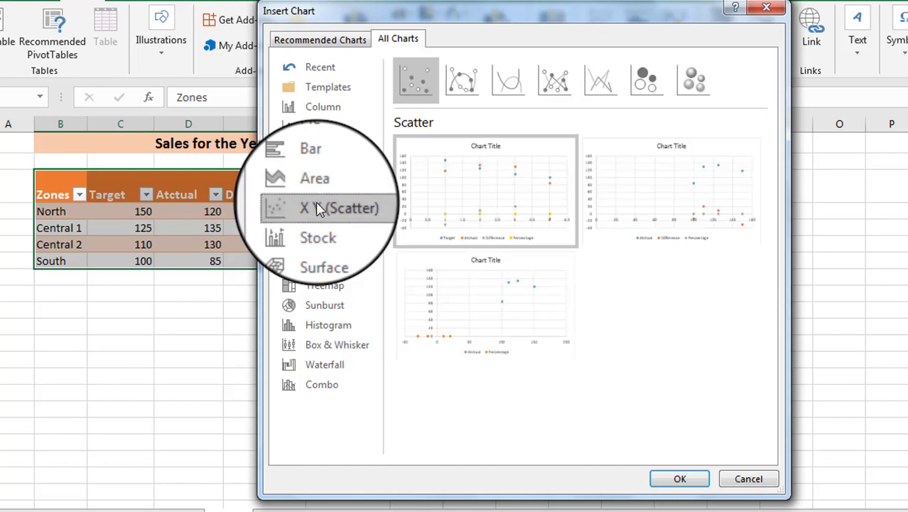
left_click(318, 226)
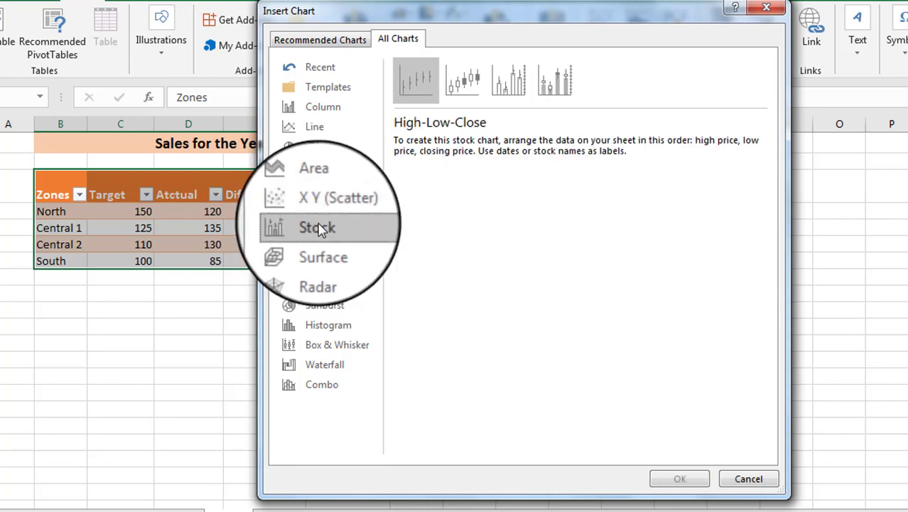
Preview Surface, Radar, Treemap, Sunburst, Histogram, Box and Whisker, Waterfall, then Combo Clustered Column - Line.
left_click(319, 247)
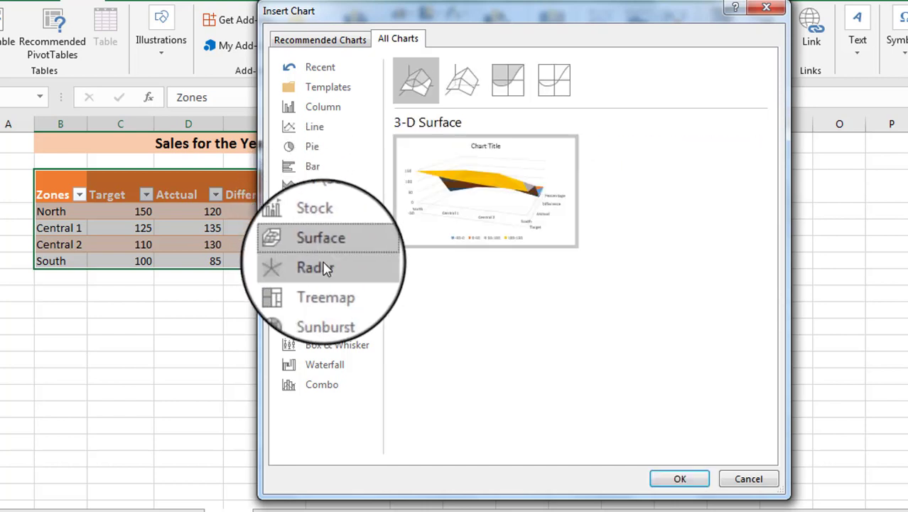
left_click(318, 265)
left_click(332, 287)
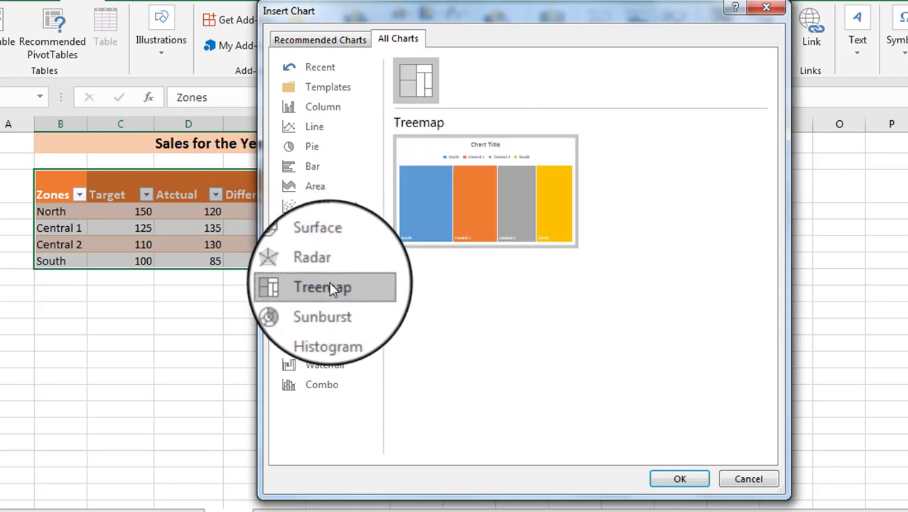
left_click(335, 309)
left_click(337, 325)
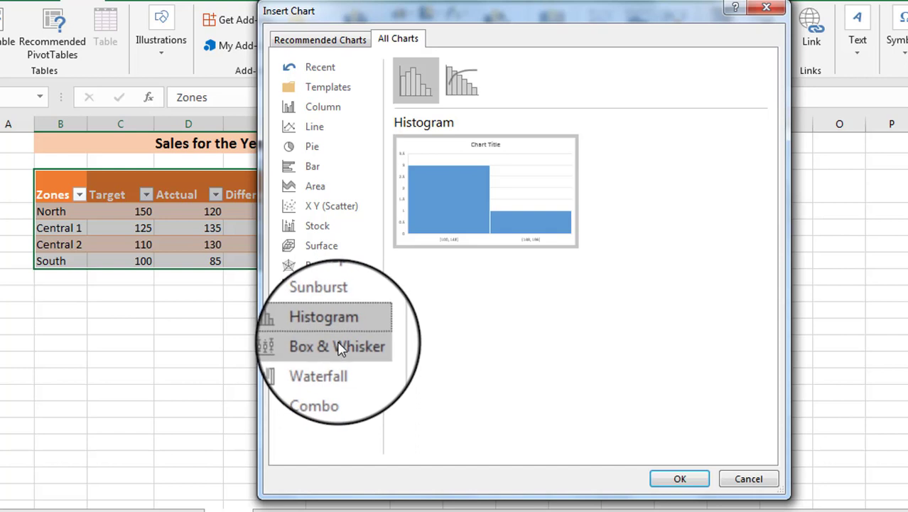
left_click(340, 348)
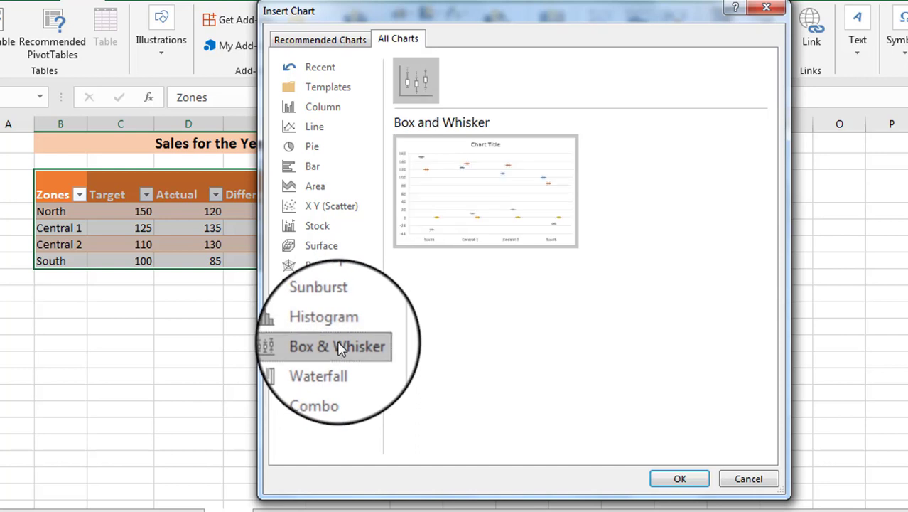
left_click(337, 366)
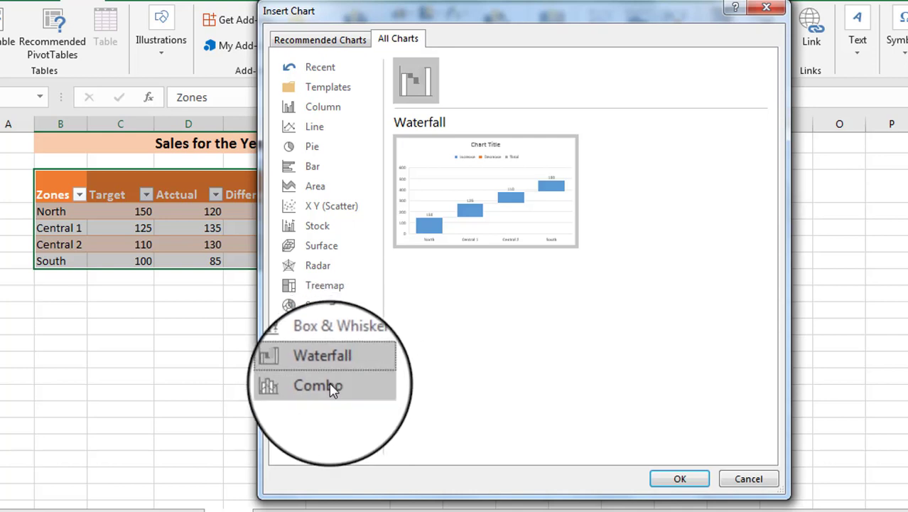
left_click(332, 390)
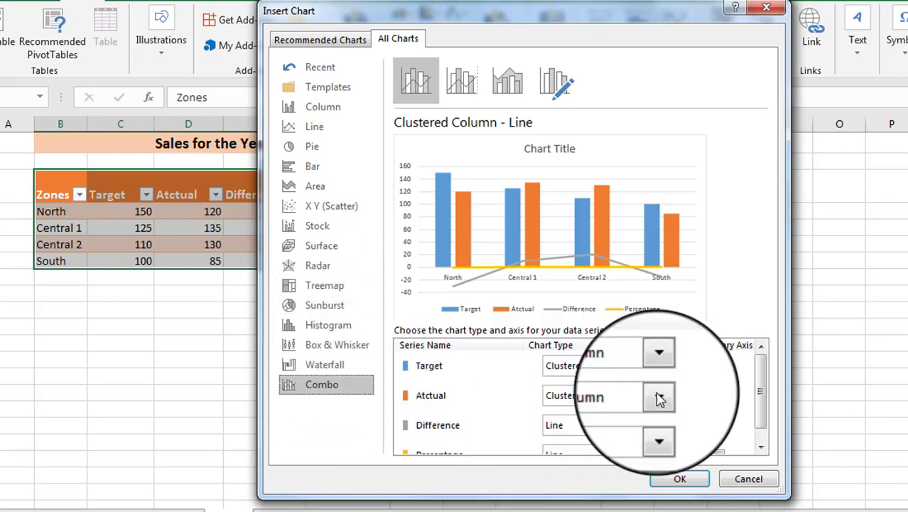
Close the Insert Chart dialog without inserting any chart.
left_click(772, 9)
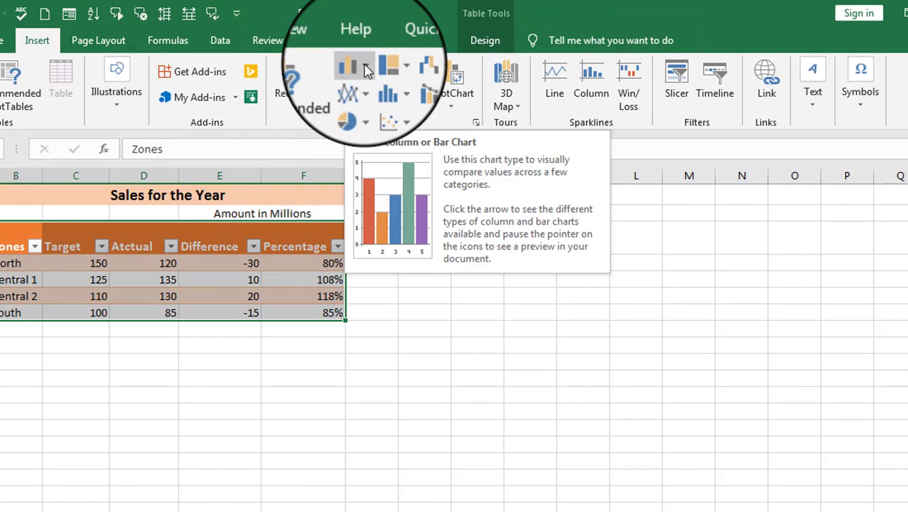
Open the Insert Column or Bar Chart gallery to preview a 2-D Clustered Column.
left_click(366, 68)
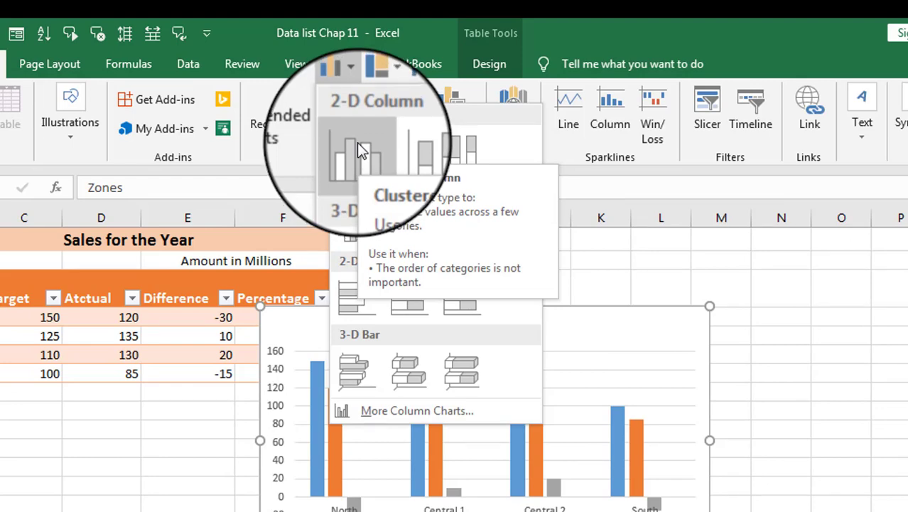
Insert a 2-D Clustered Column chart of the sales table and drag it right of the table.
left_click(360, 149)
left_click(540, 363)
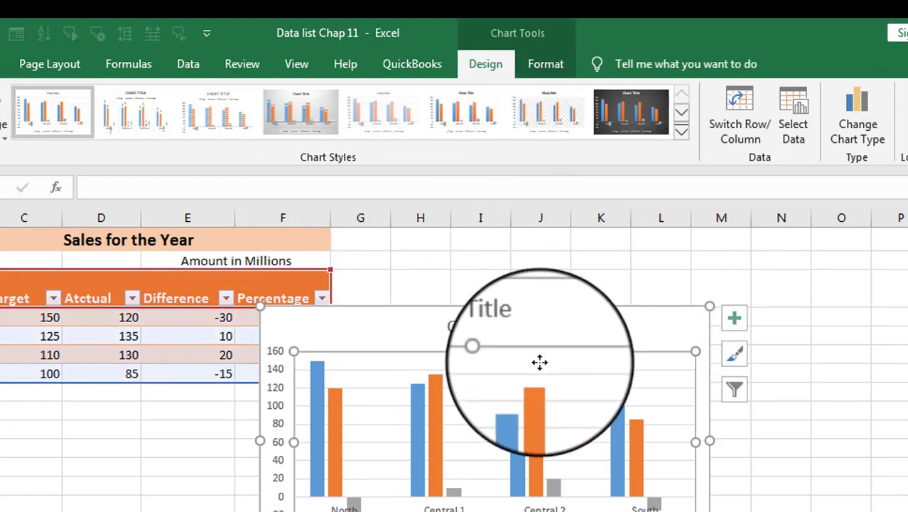
left_click(582, 320)
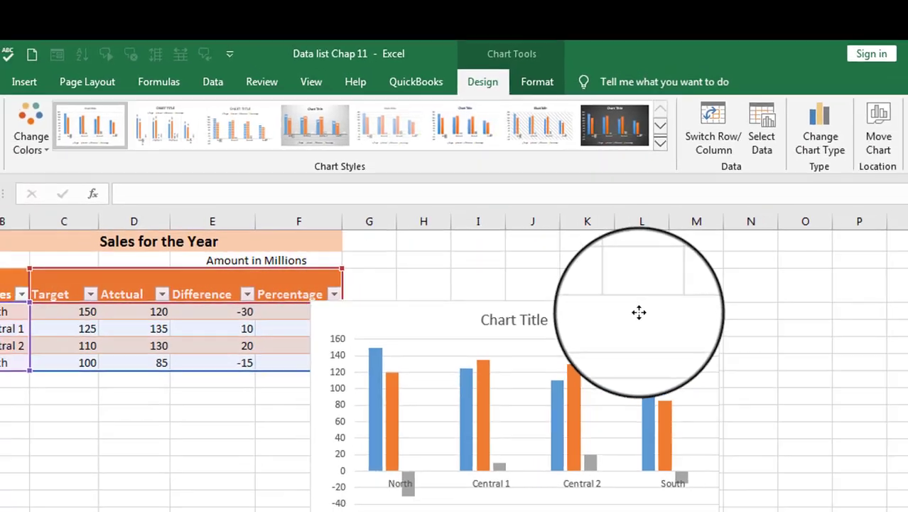
left_click_drag(639, 312, 816, 288)
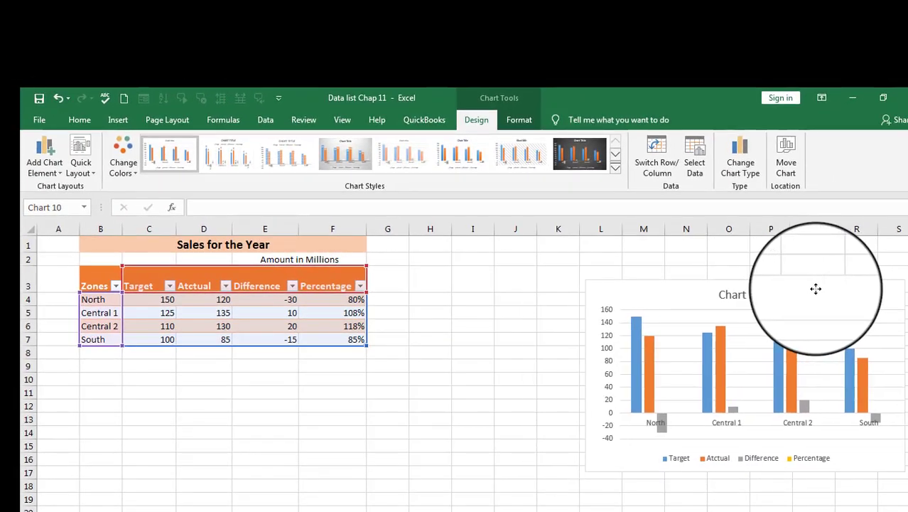
left_click(120, 122)
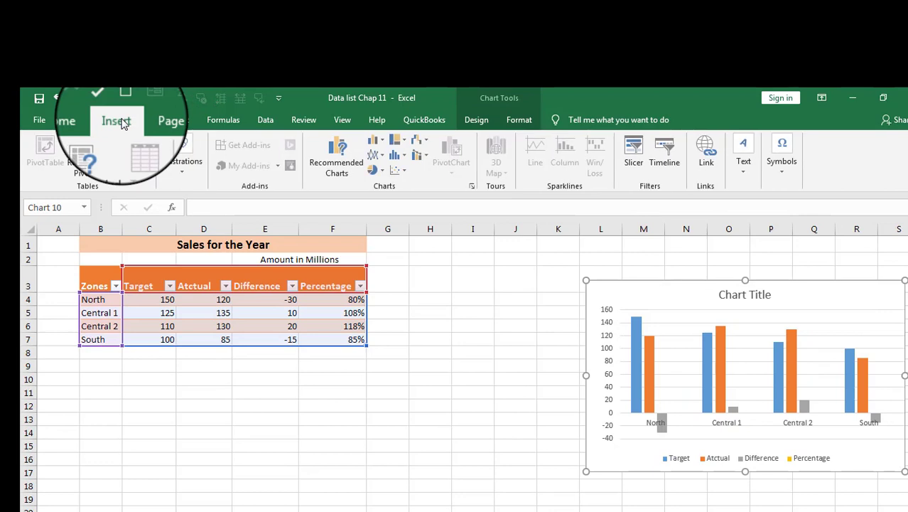
left_click(379, 140)
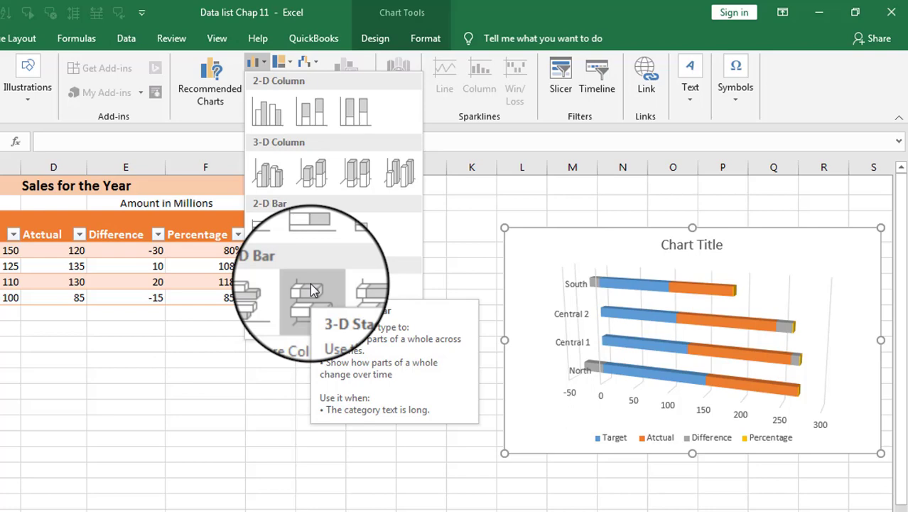
left_click(239, 132)
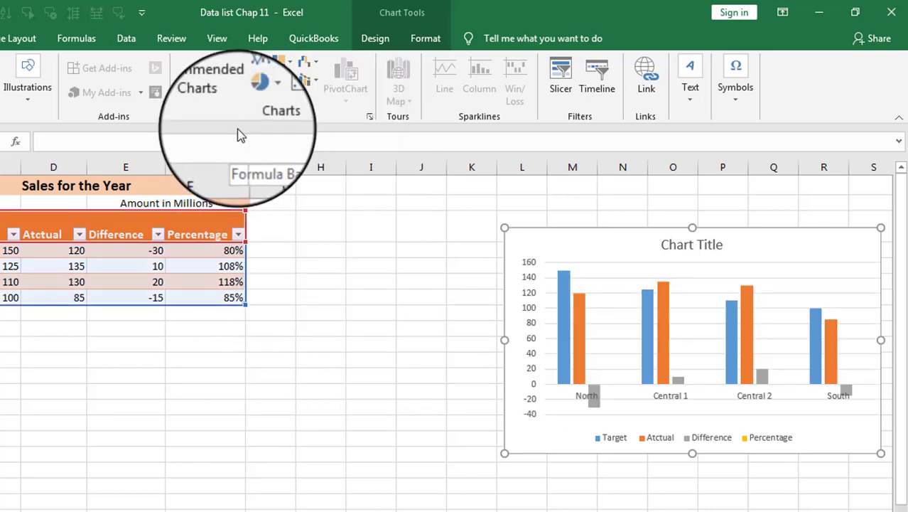
left_click(253, 67)
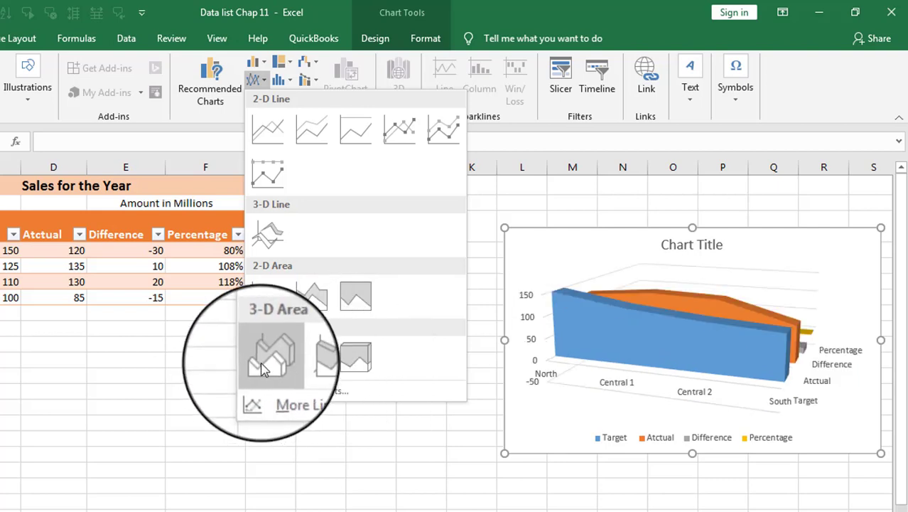
left_click(237, 365)
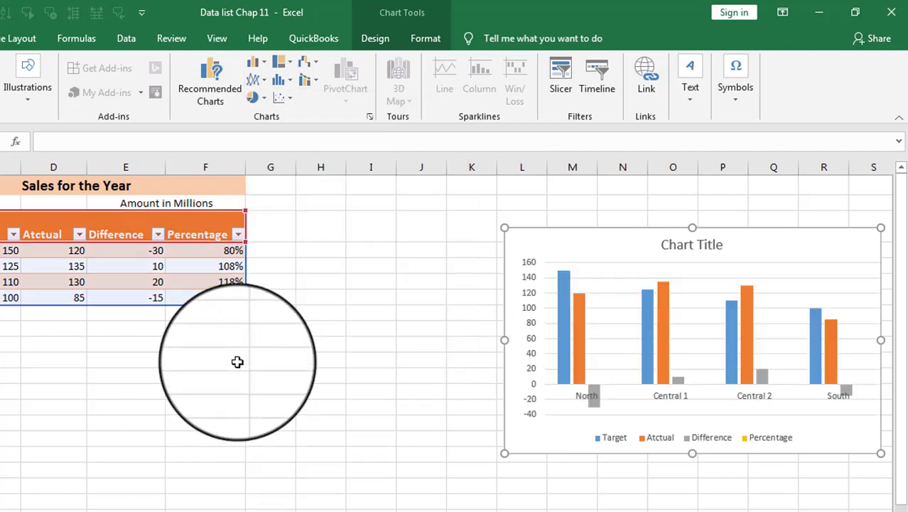
left_click(263, 100)
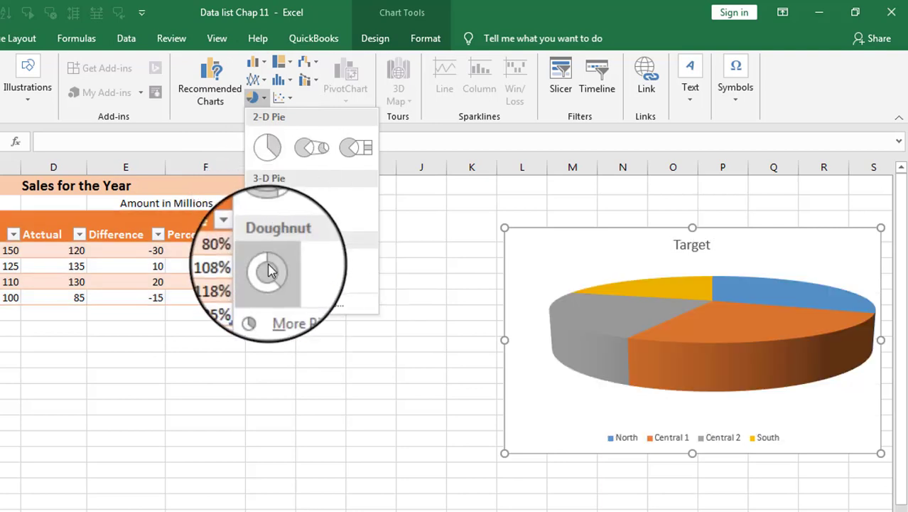
Browse the Hierarchy, Statistical, Scatter and Waterfall/Stock/Radar galleries without changing the chart type.
left_click(450, 219)
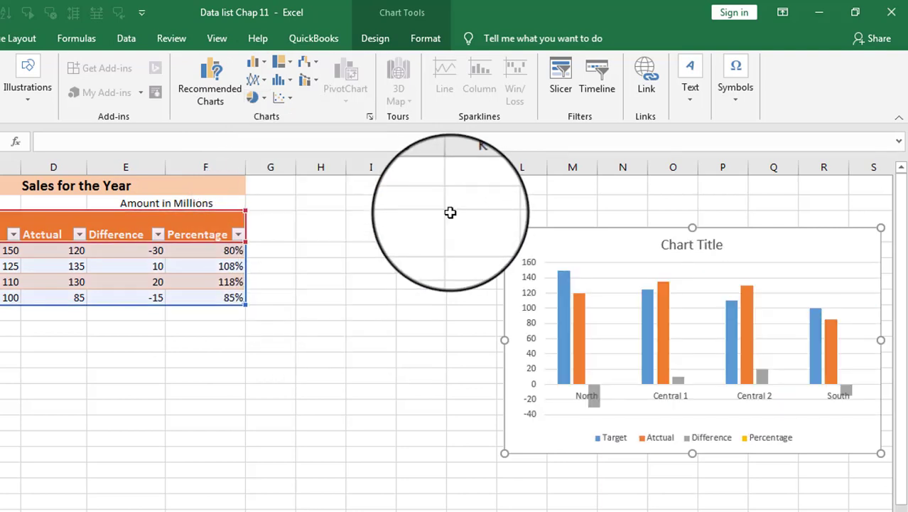
left_click(287, 63)
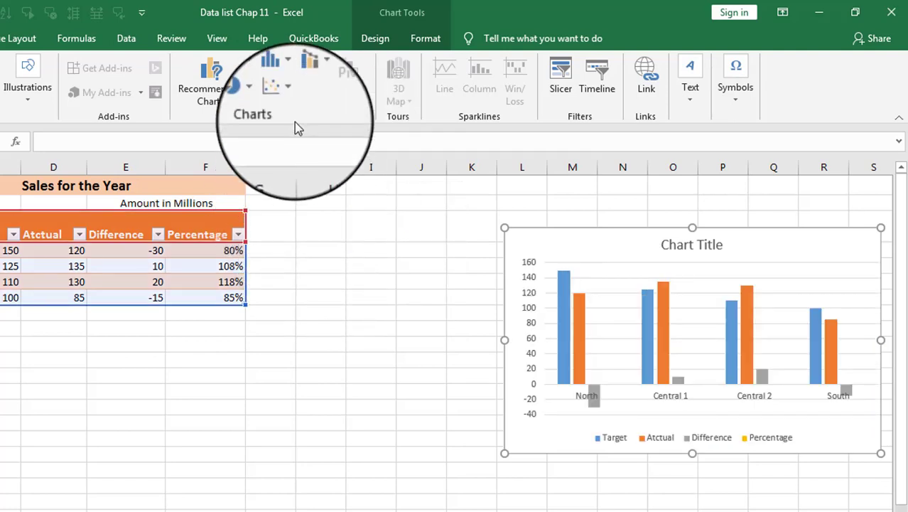
left_click(291, 81)
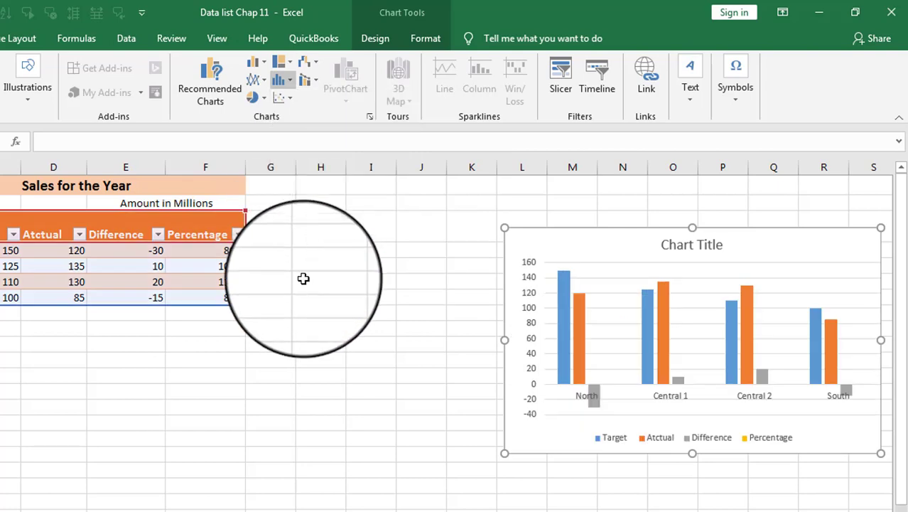
left_click(290, 99)
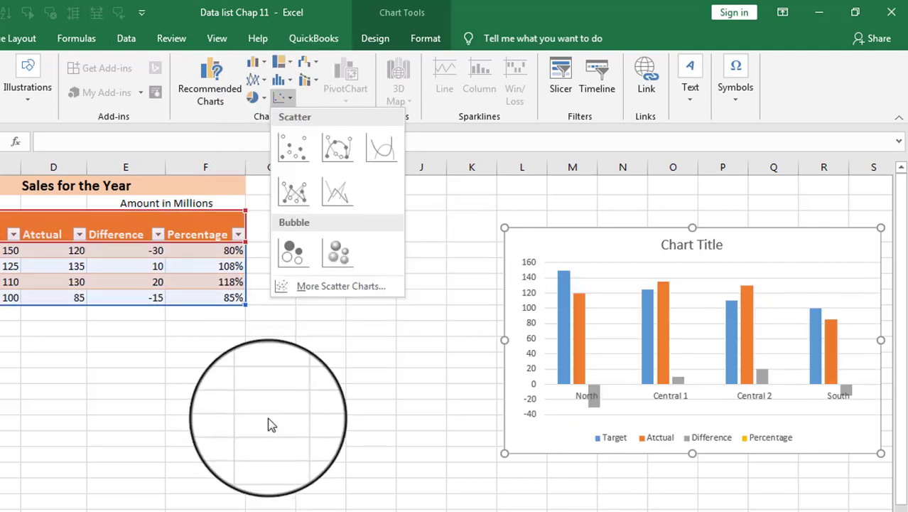
left_click(308, 91)
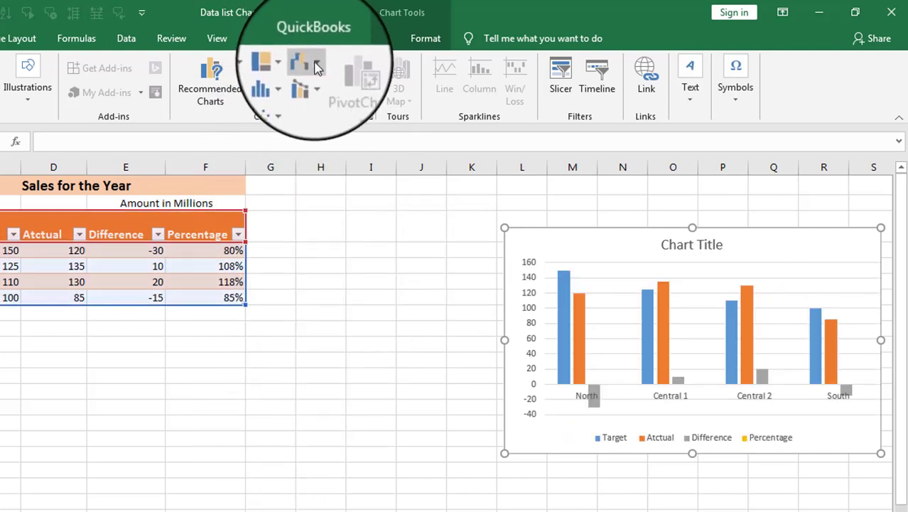
left_click(315, 64)
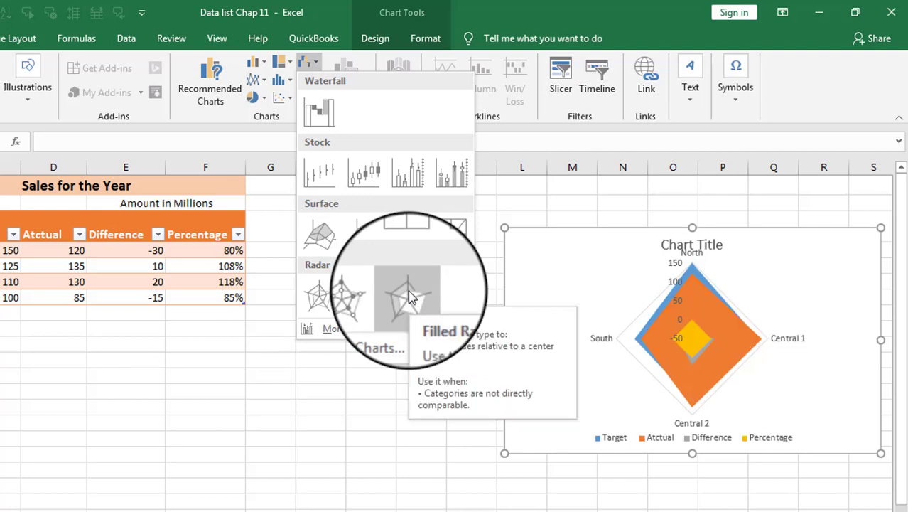
key("Escape")
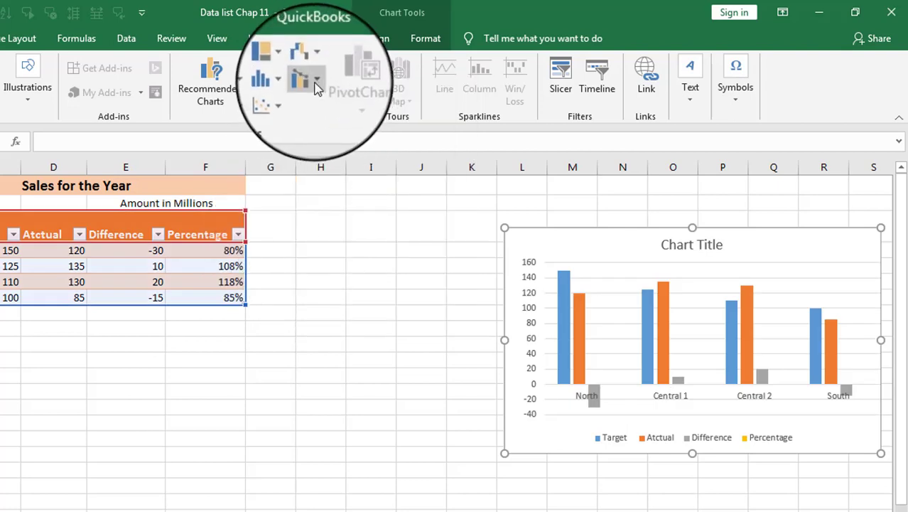
Look at the Combo chart options, then move the chart next to the sales table.
left_click(318, 85)
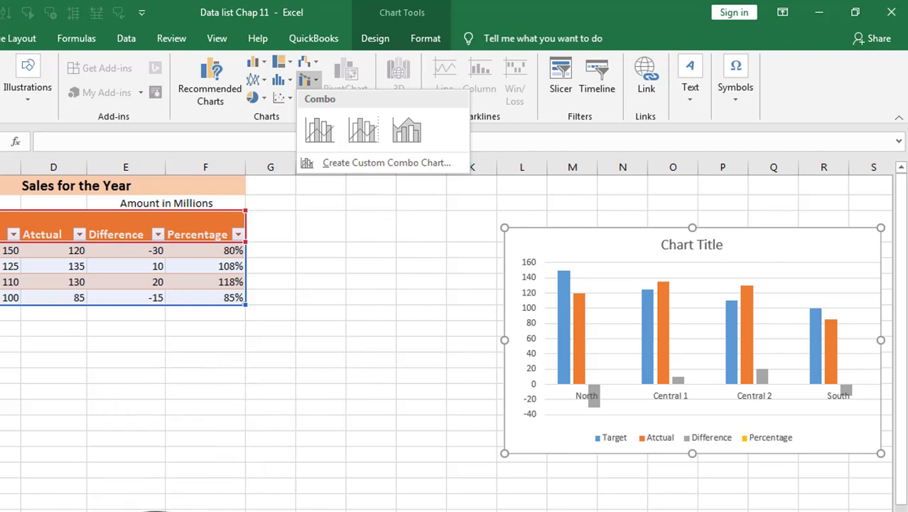
left_click(639, 257)
mouse_move(639, 257)
left_mouse_down()
mouse_move(445, 240)
mouse_move(430, 247)
left_mouse_up()
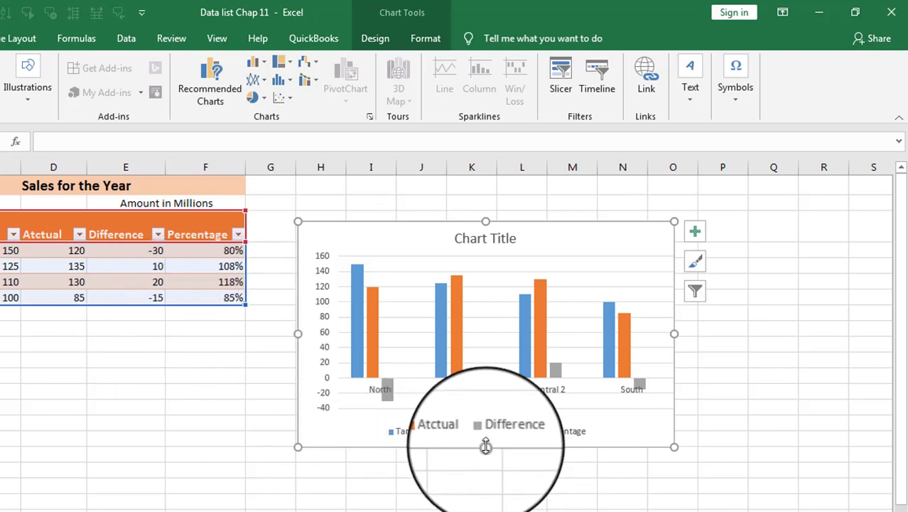
Make the clustered column chart taller and wider, then bring up the Chart Design commands.
left_click_drag(485, 446, 485, 471)
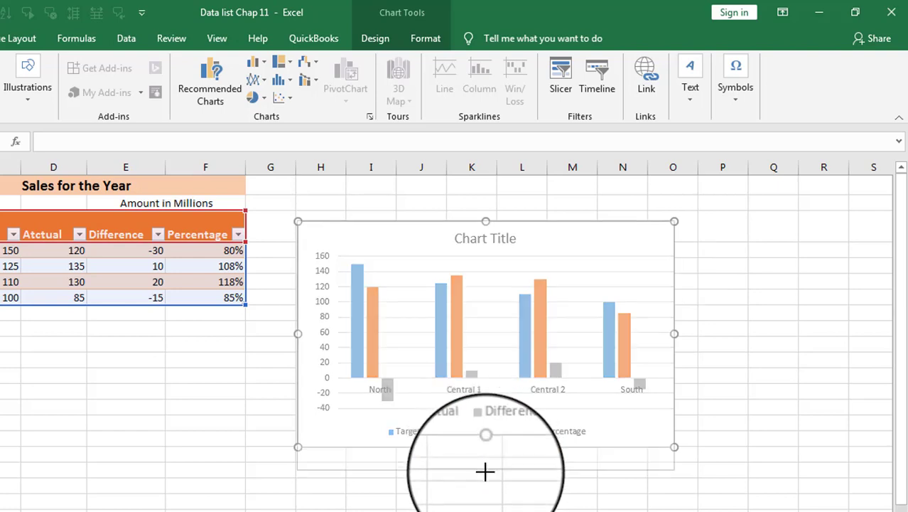
left_click_drag(673, 345, 736, 344)
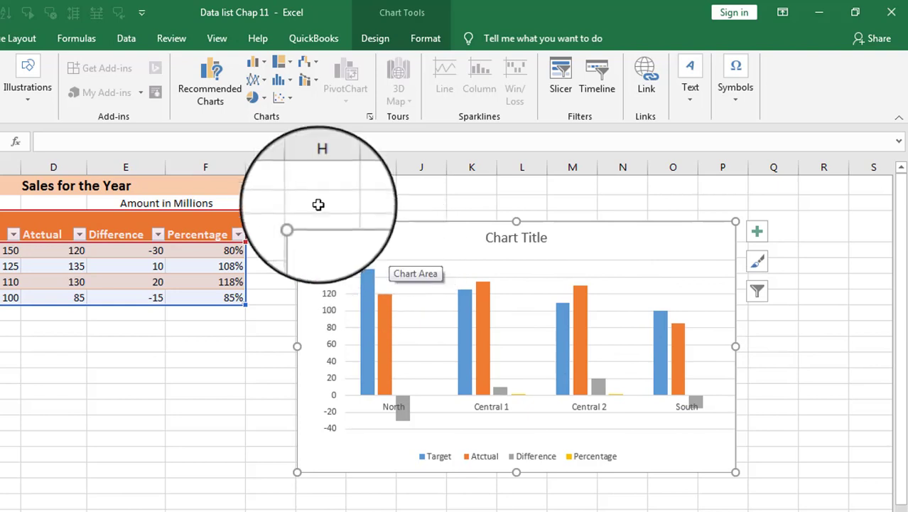
left_click(375, 43)
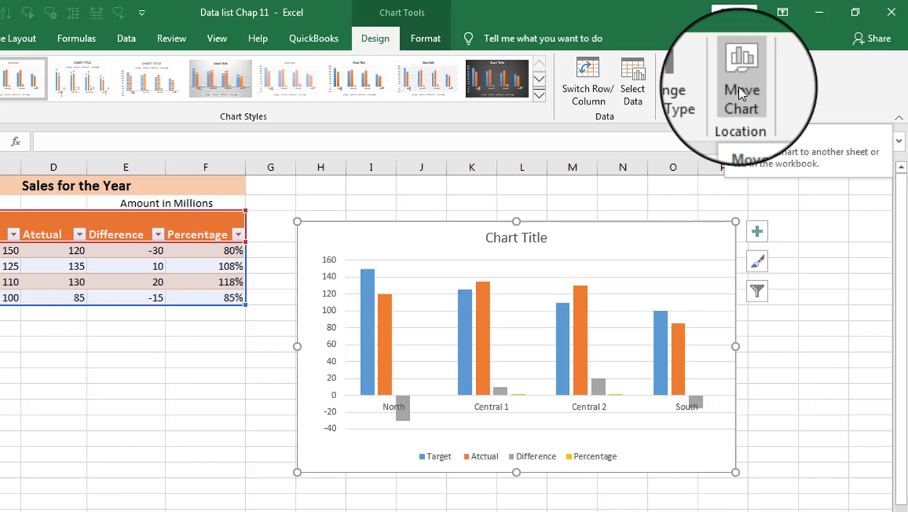
Move the clustered column chart onto a new chart sheet called Chart3.
left_click(740, 93)
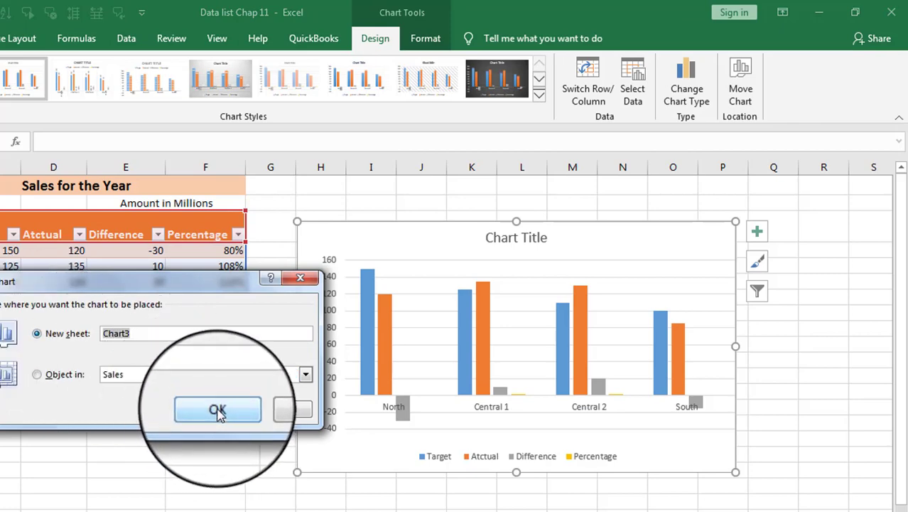
key("F11")
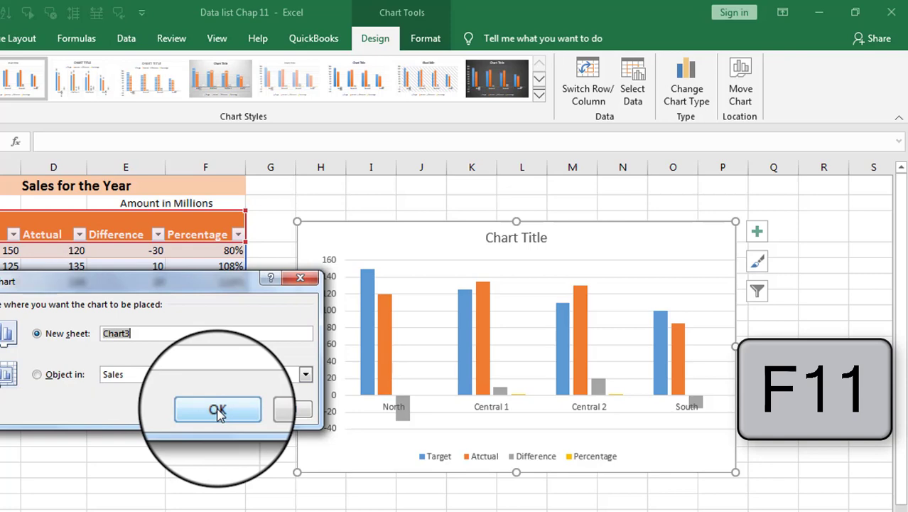
left_click(217, 410)
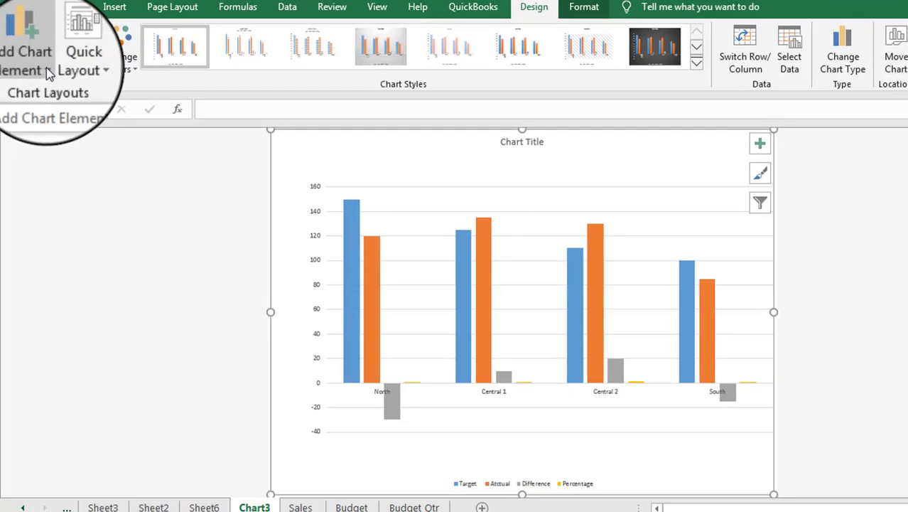
Open the Add Chart Element list on the Chart3 chart to reach the Data Labels placements.
left_click(46, 67)
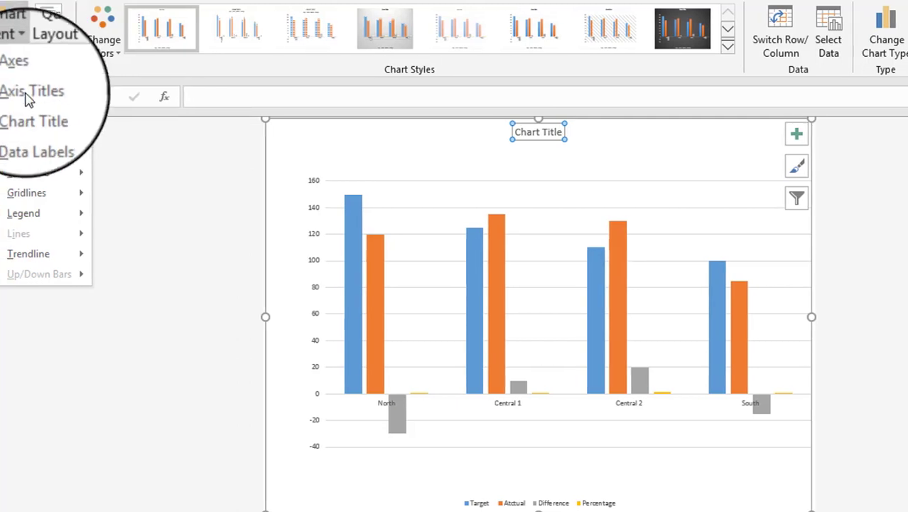
mouse_move(61, 133)
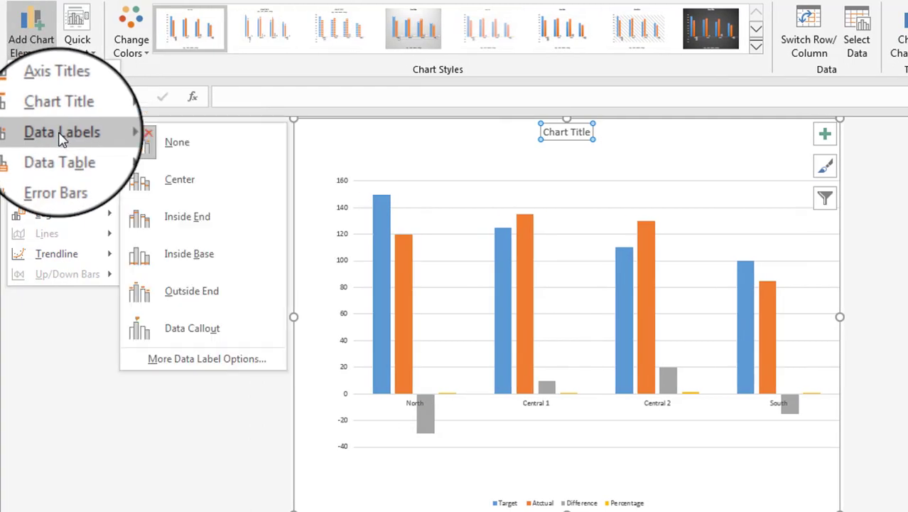
Add centred data labels to every bar, such as 150, 120, -30 and 80% for North.
left_click(179, 183)
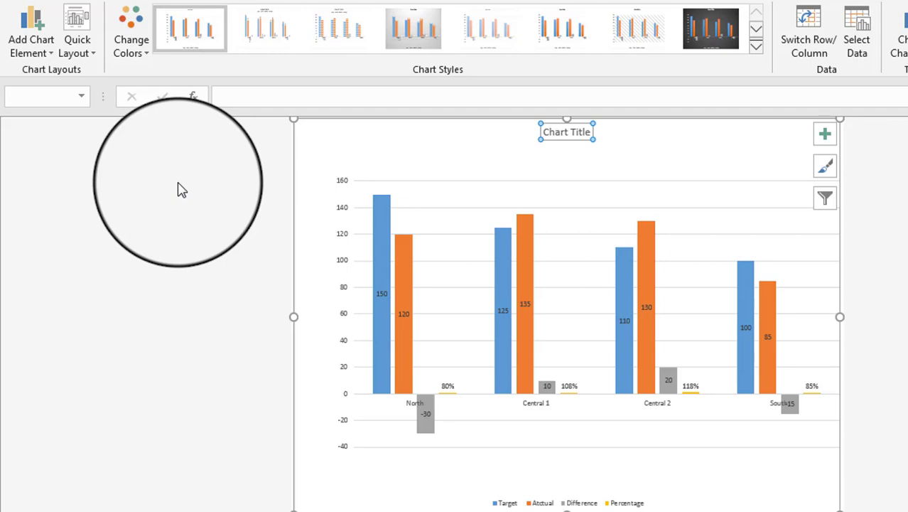
left_click(51, 56)
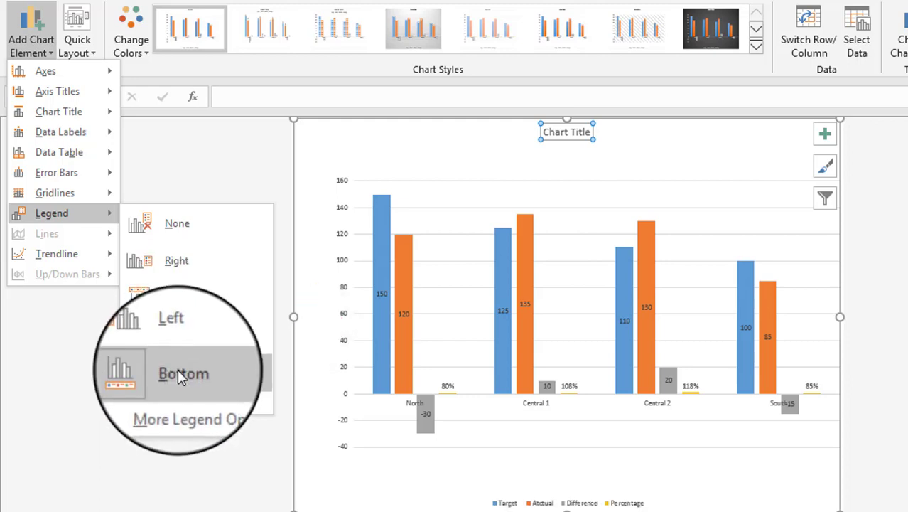
mouse_move(57, 254)
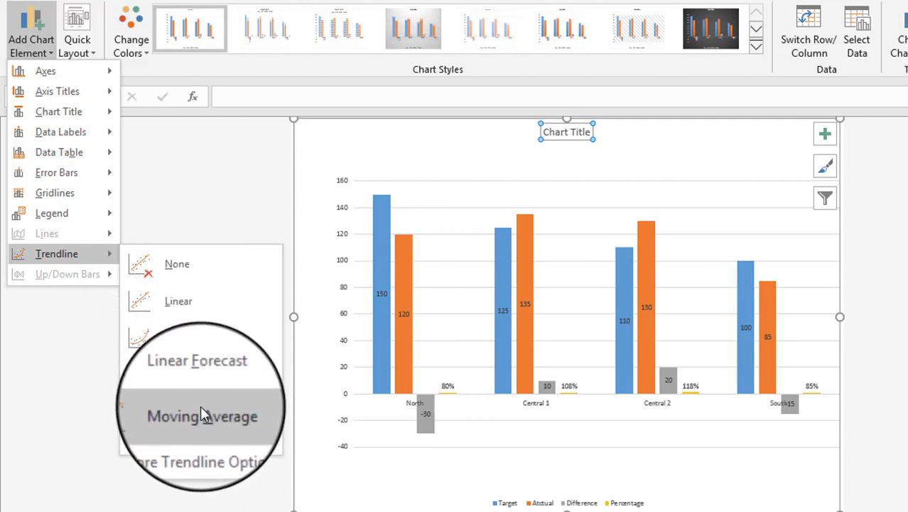
Close the Add Chart Element list, leaving the labelled column chart visible.
left_click(85, 364)
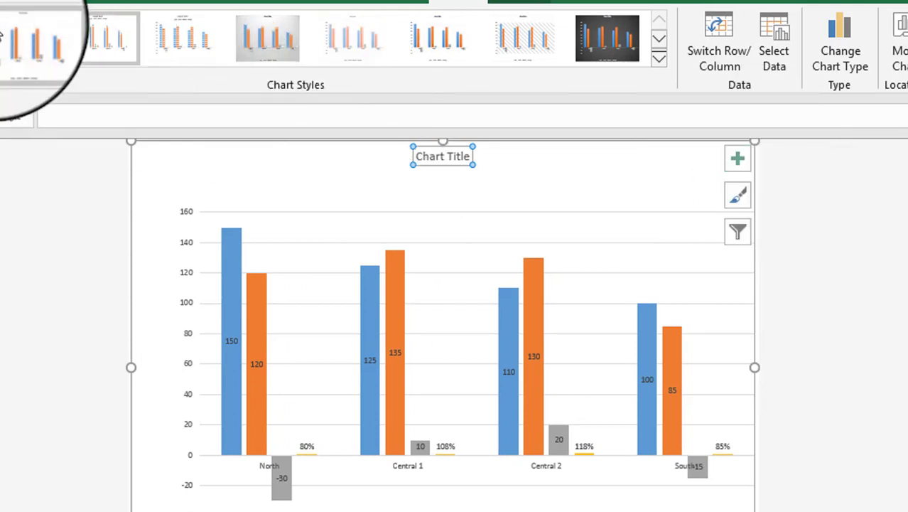
Add 'Axis Title' placeholders to both chart axes, keeping the axes shown.
left_click(740, 165)
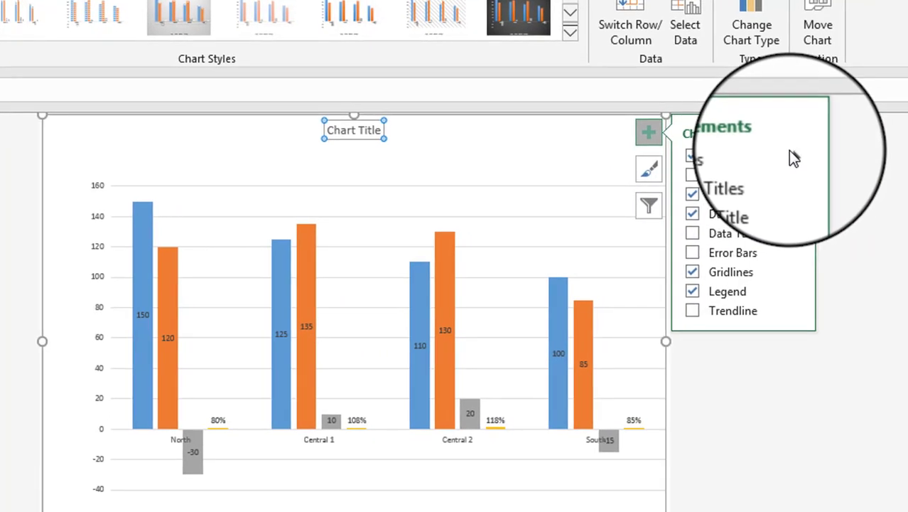
left_click(693, 155)
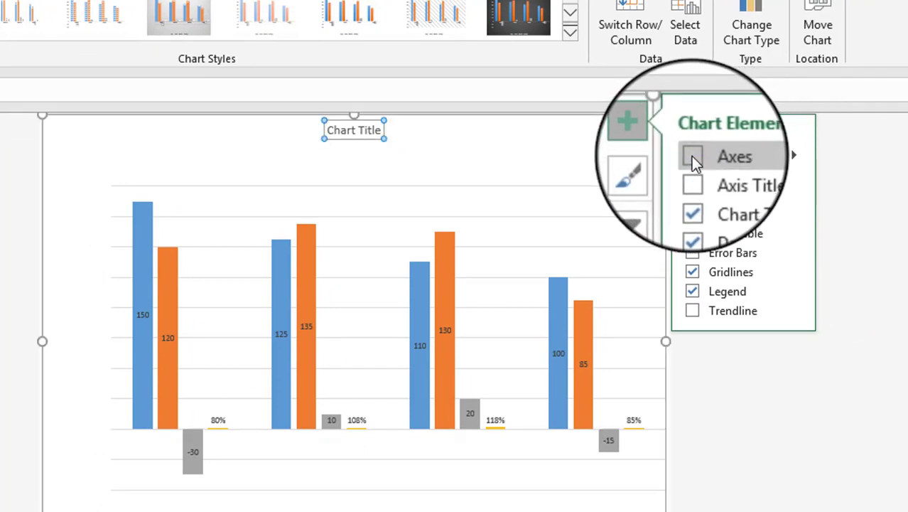
left_click(693, 156)
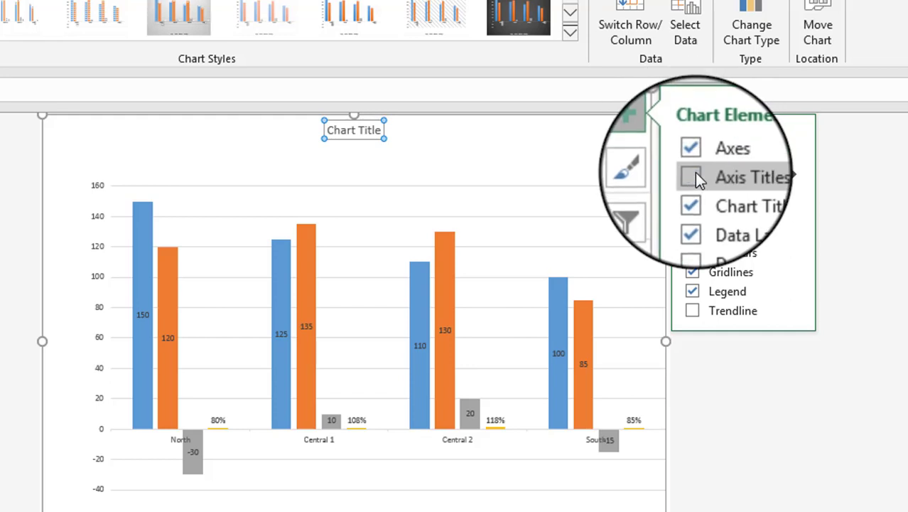
left_click(694, 174)
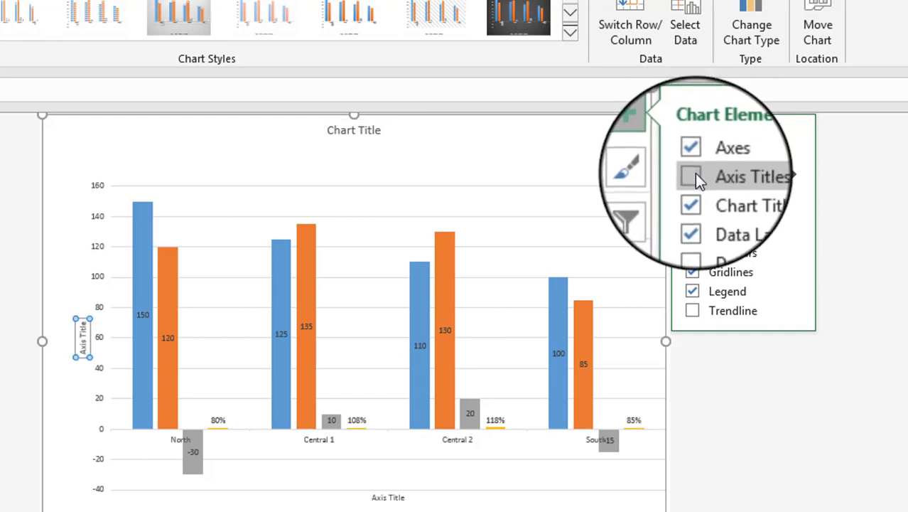
left_click(694, 174)
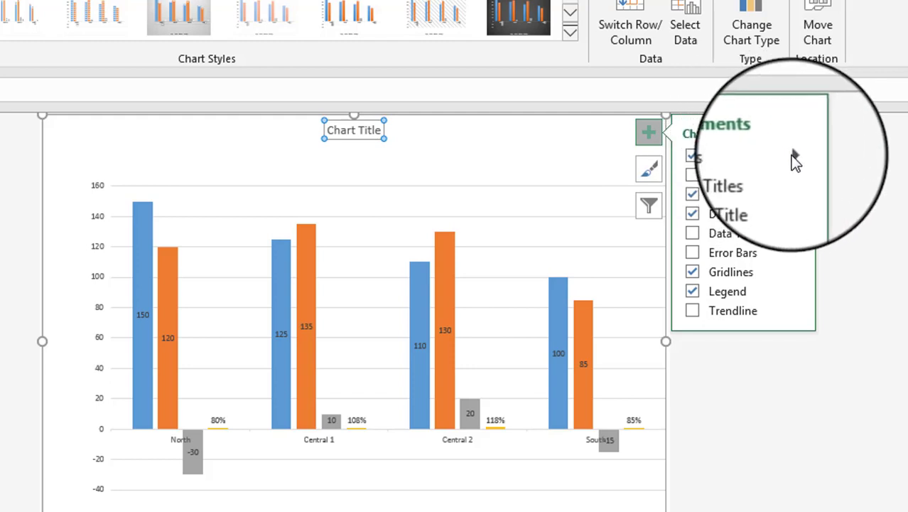
left_click(748, 181)
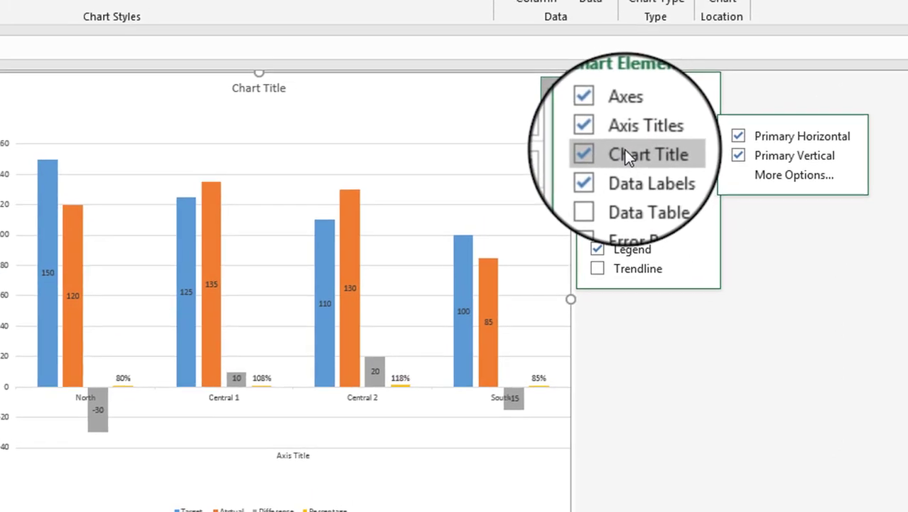
Toggle the chart title off and on, leaving the 'Chart Title' heading shown.
left_click(626, 153)
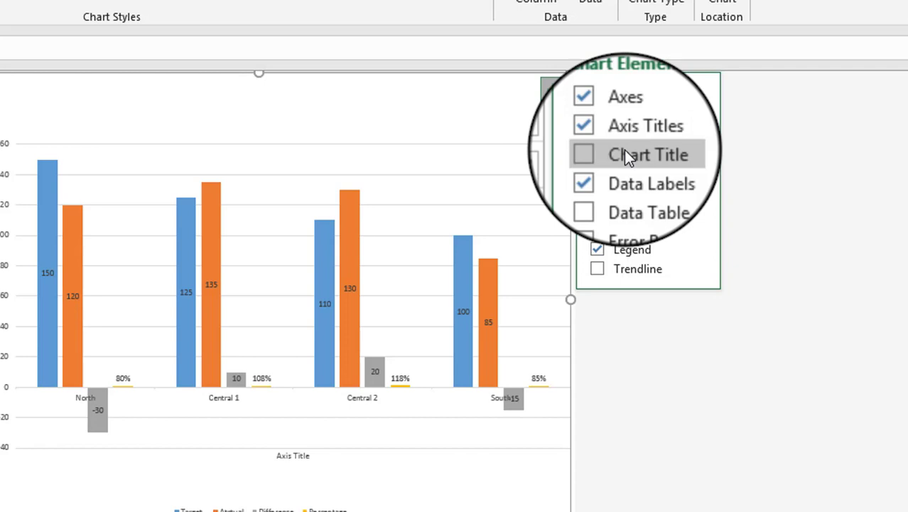
left_click(625, 153)
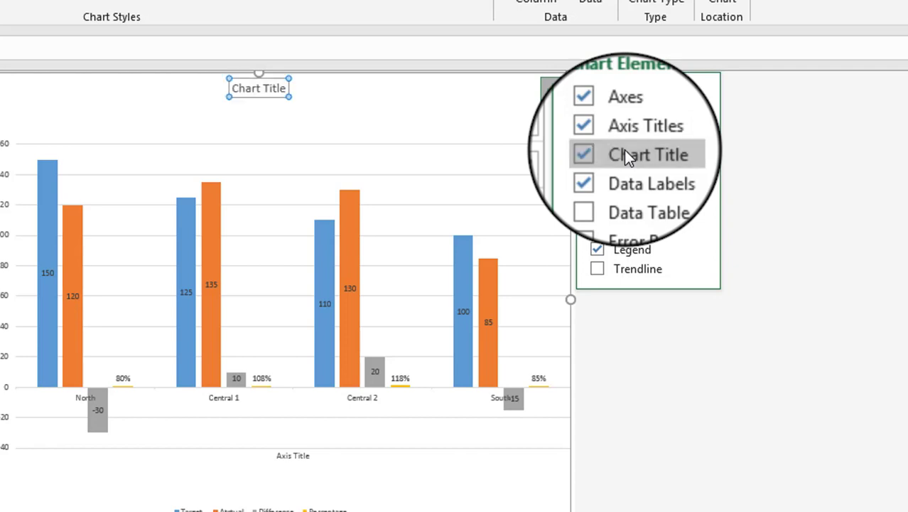
left_click(624, 154)
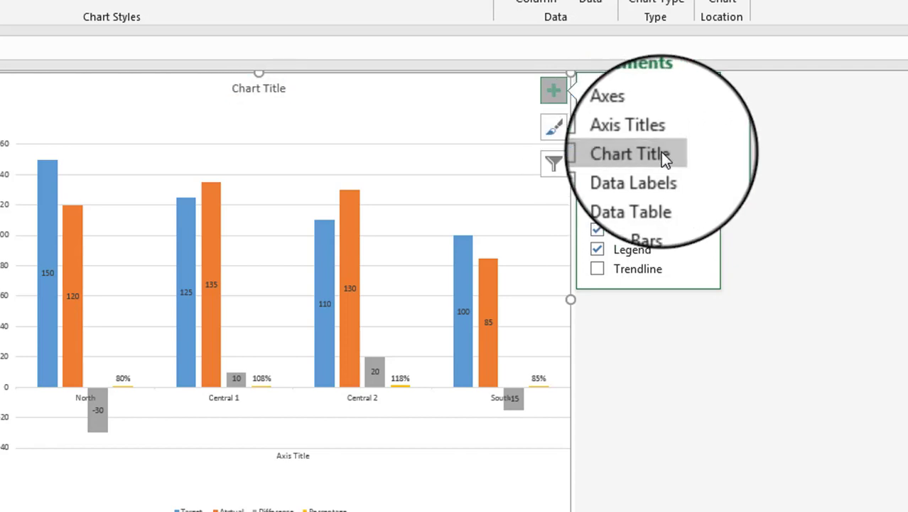
left_click(612, 154)
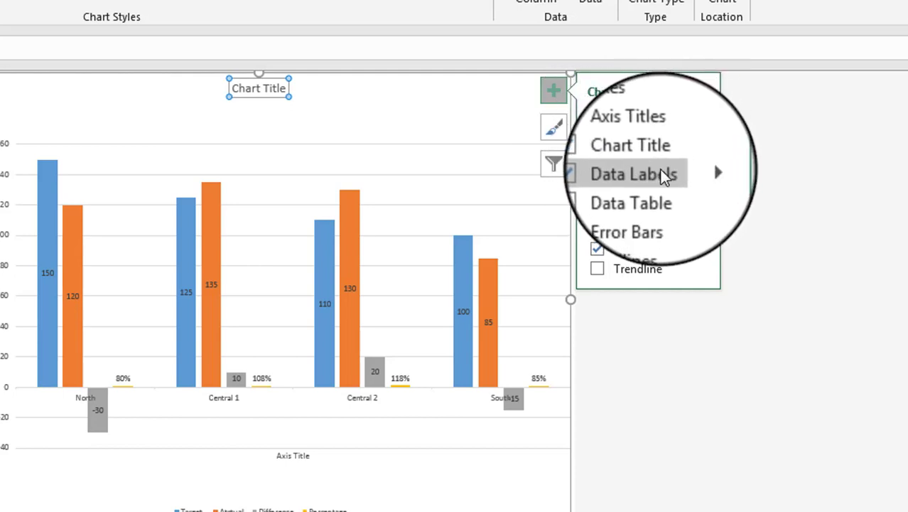
Turn off data labels so the bars show no values, keeping gridlines, legend and axis titles.
left_click(698, 174)
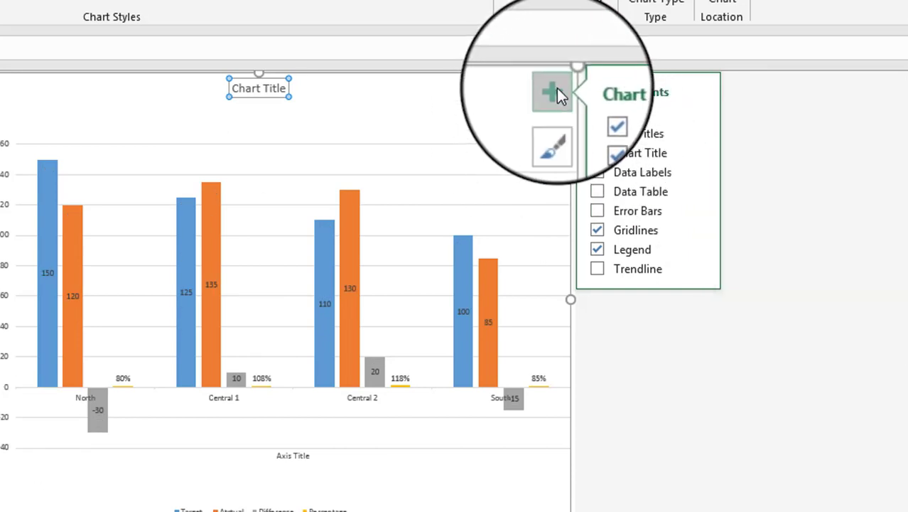
left_click(630, 172)
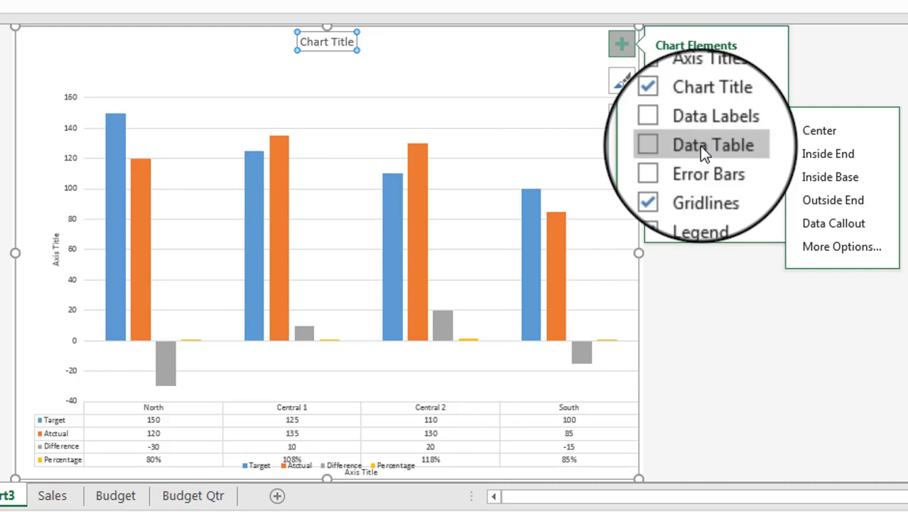
left_click(766, 144)
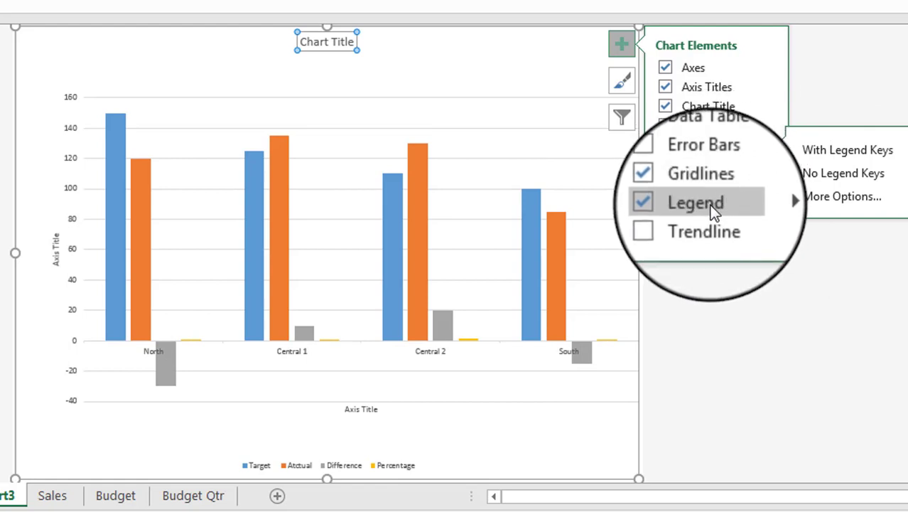
Browse the Chart Styles colour palettes without changing them, then bring up the Chart Filters list.
left_click(624, 83)
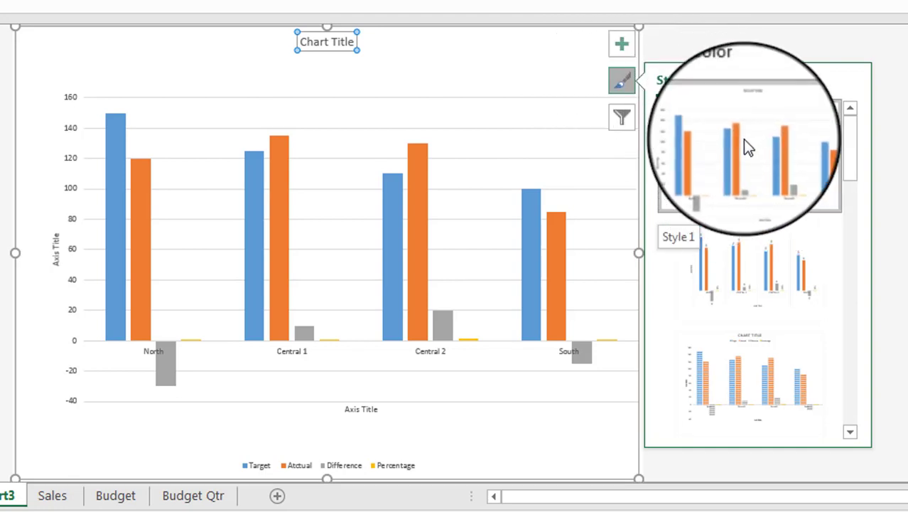
left_click(726, 81)
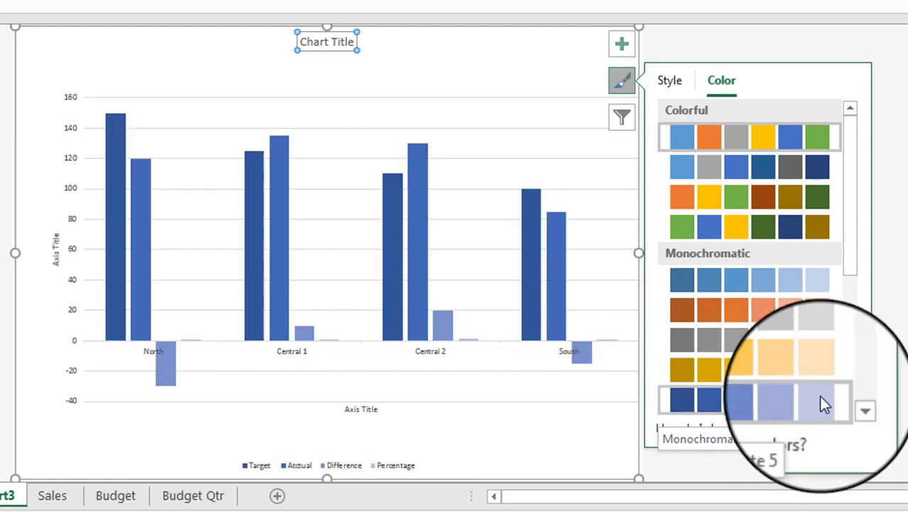
scroll(851, 407, "down", 2)
scroll(851, 407, "down", 2)
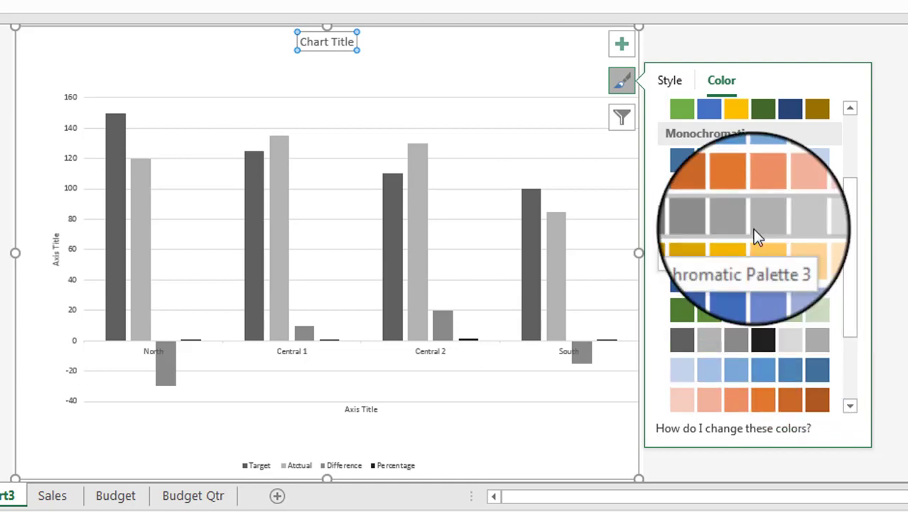
left_click(674, 77)
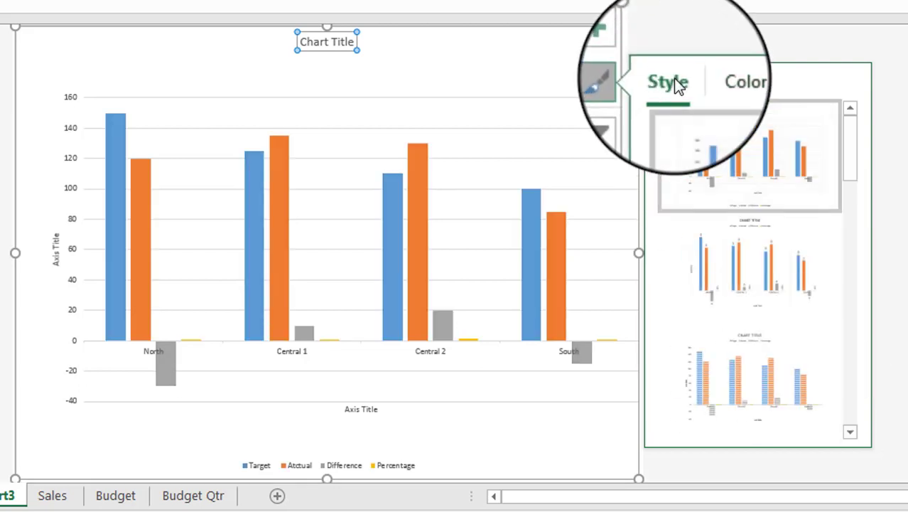
left_click(624, 119)
left_click(624, 120)
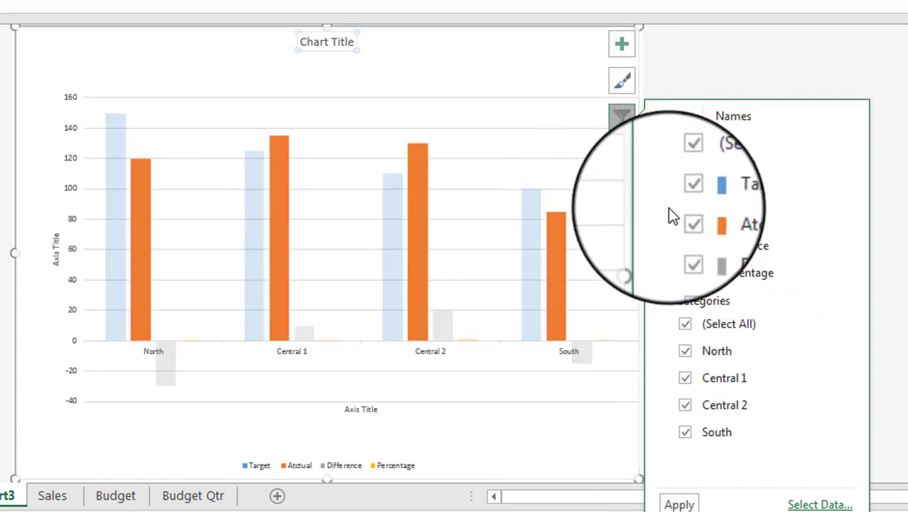
Limit the chart to the Target and Difference series for the North and Central 1 zones.
left_click(685, 166)
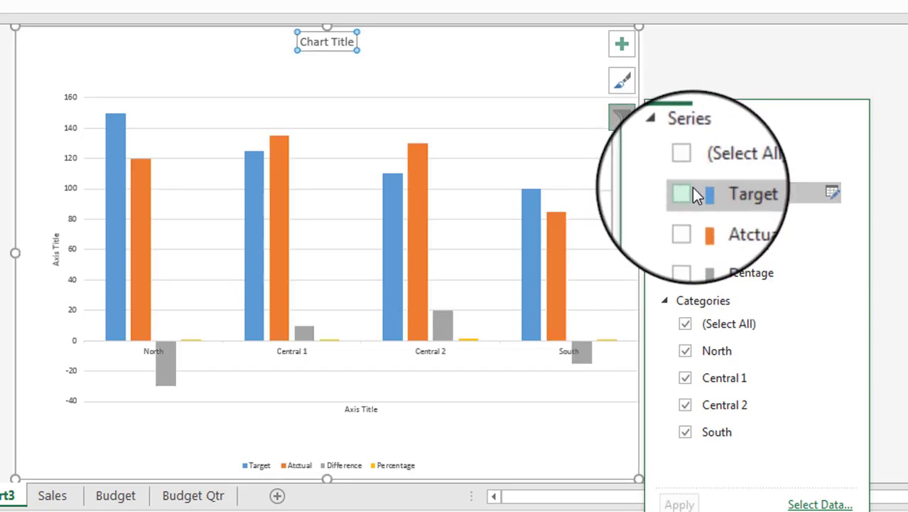
left_click(691, 189)
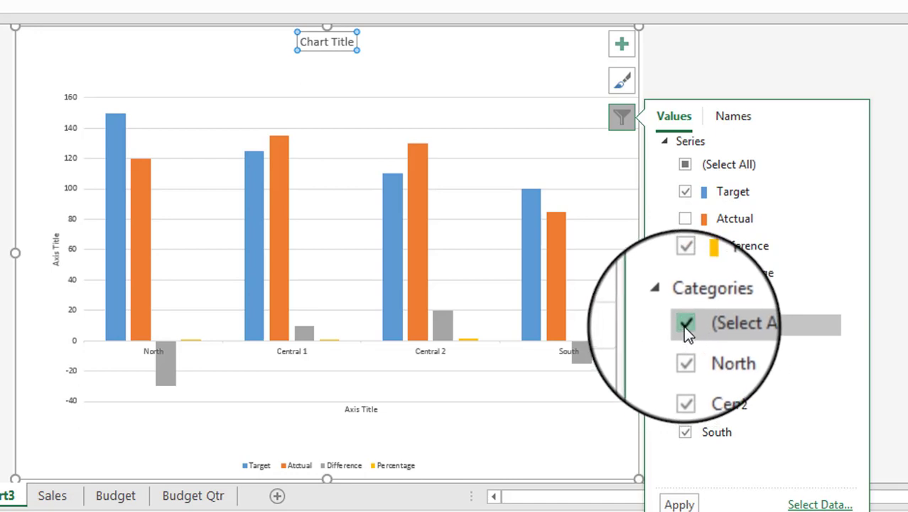
left_click(686, 329)
left_click(685, 349)
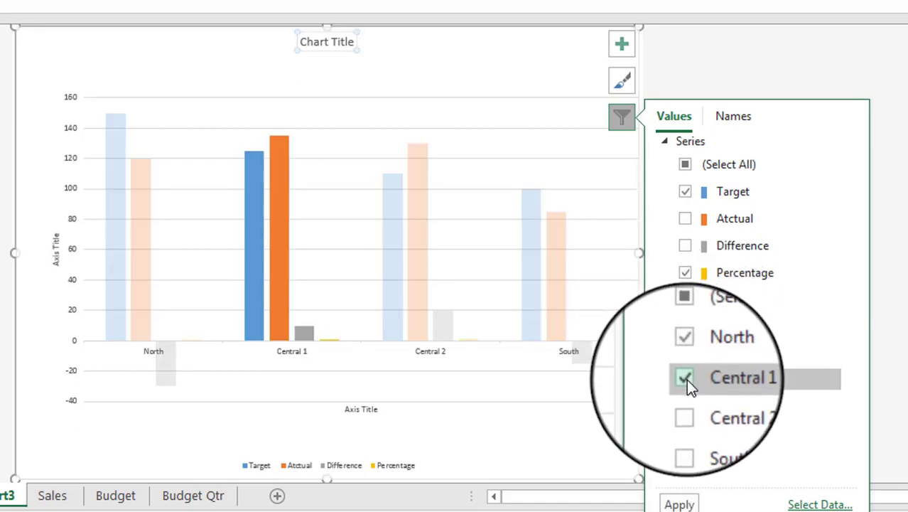
left_click(680, 505)
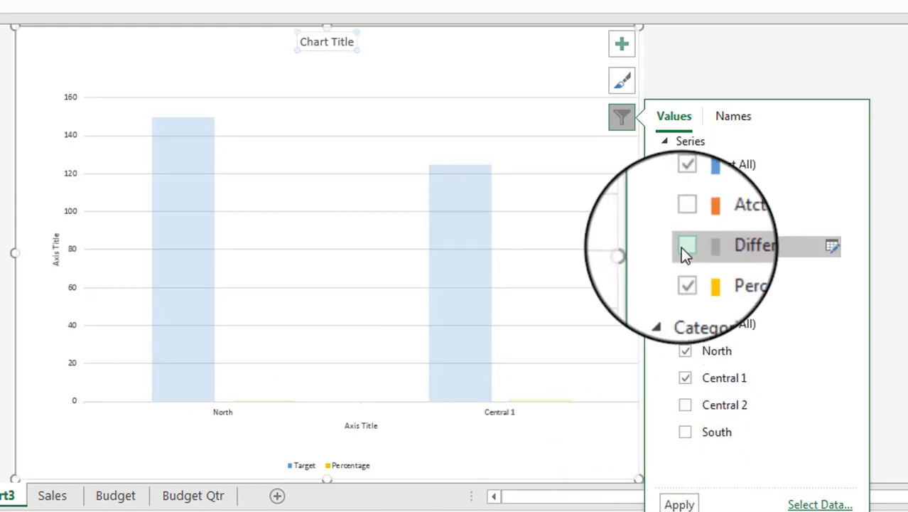
left_click(691, 241)
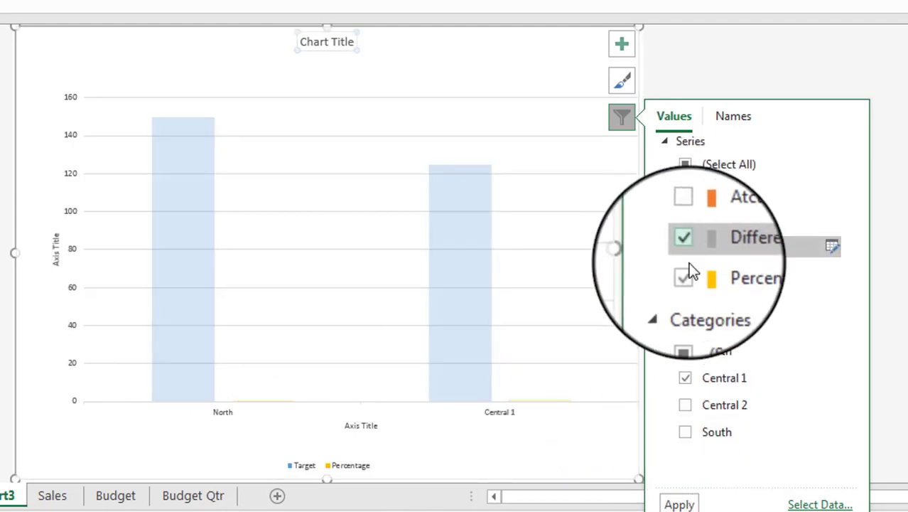
left_click(681, 503)
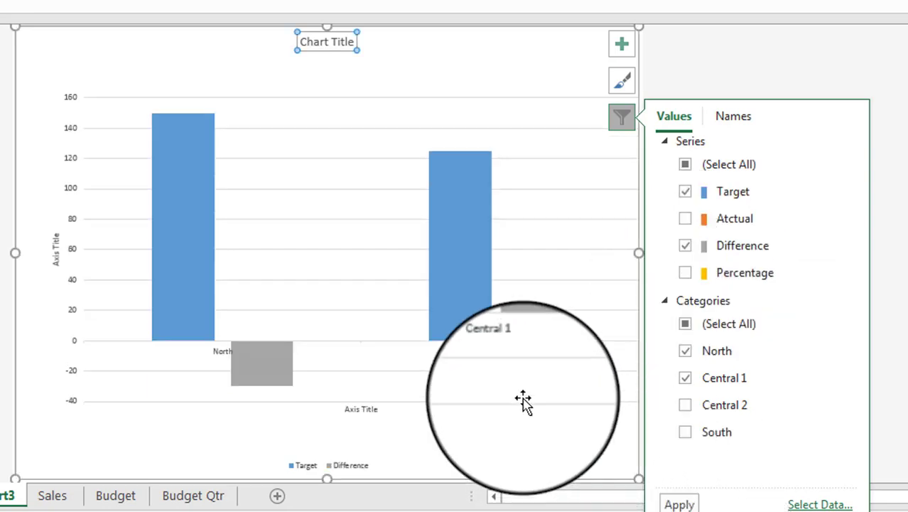